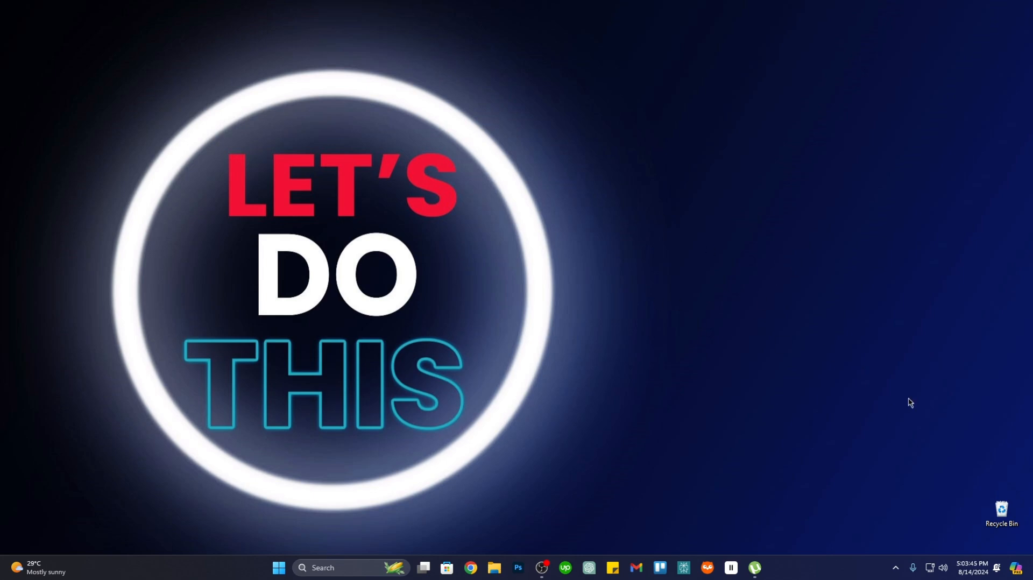
# Step: Open Copilot in Windows and ask it "what is microsoft copilot ?"
pyautogui.click(1017, 568)
pyautogui.press('super+c')
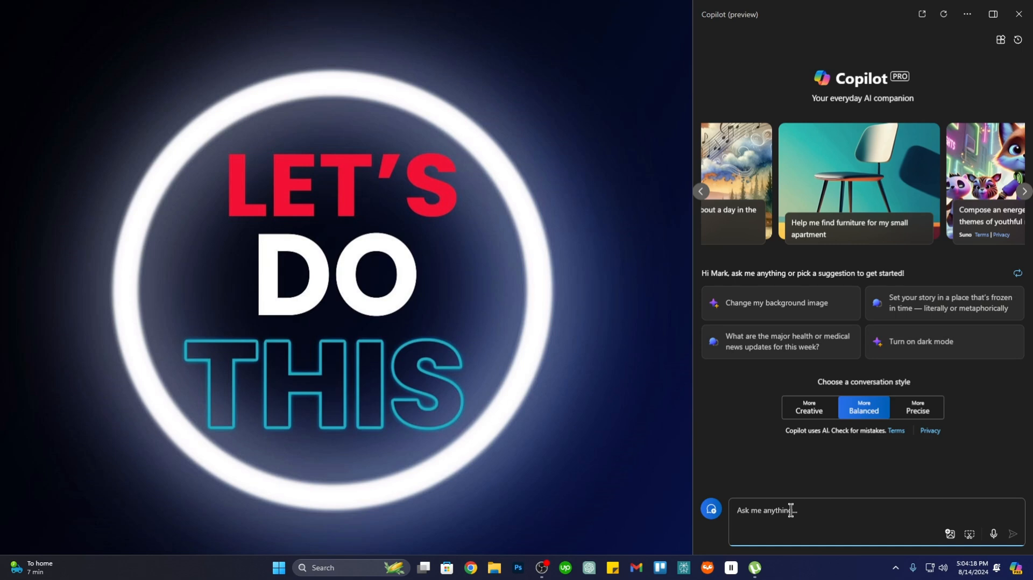
pyautogui.write('what is mic')
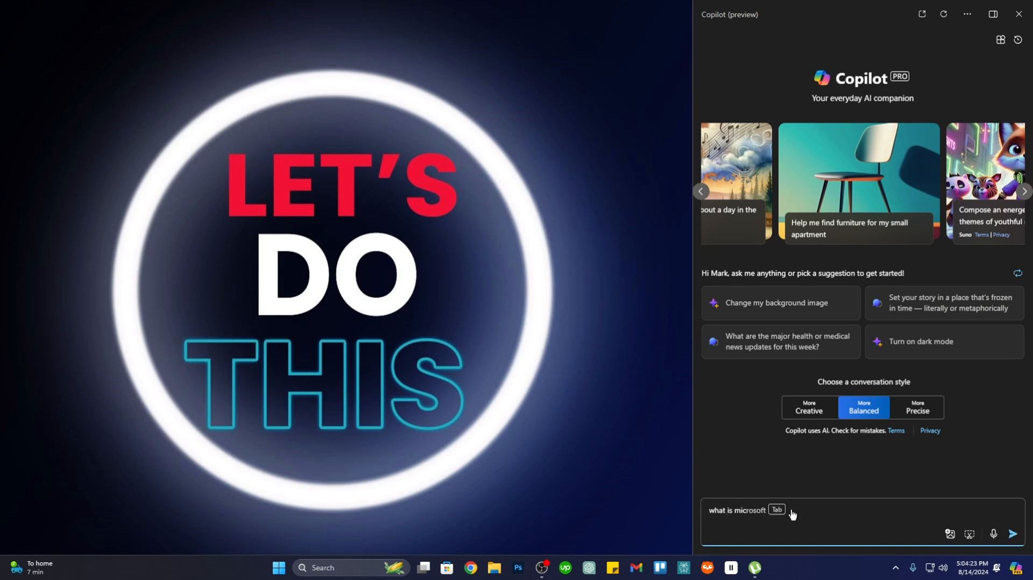
pyautogui.press('Tab')
pyautogui.press('Tab')
pyautogui.press('Return')
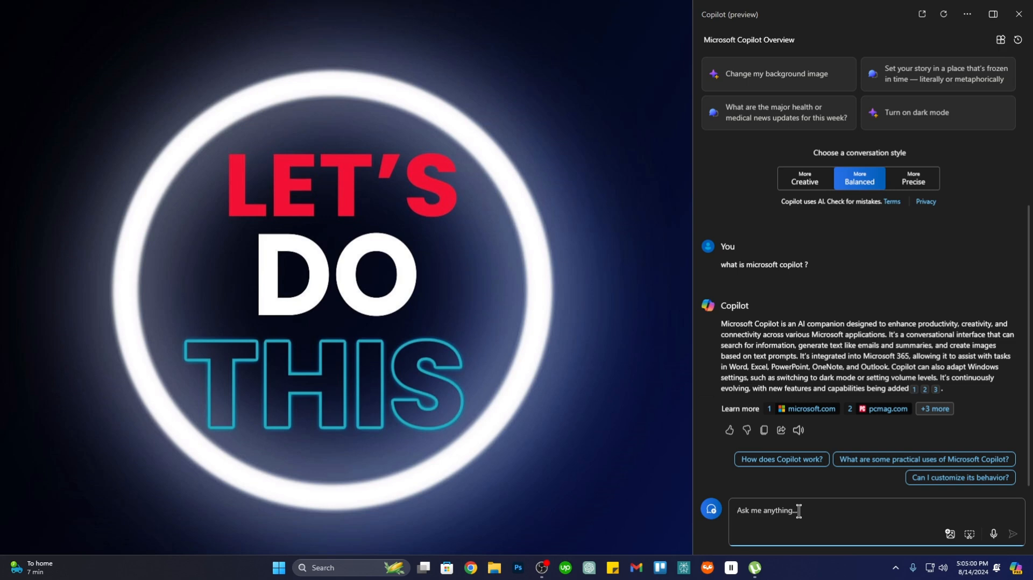
# Step: Ask Copilot to show the code of a simple calculator using Python
pyautogui.write('sh')
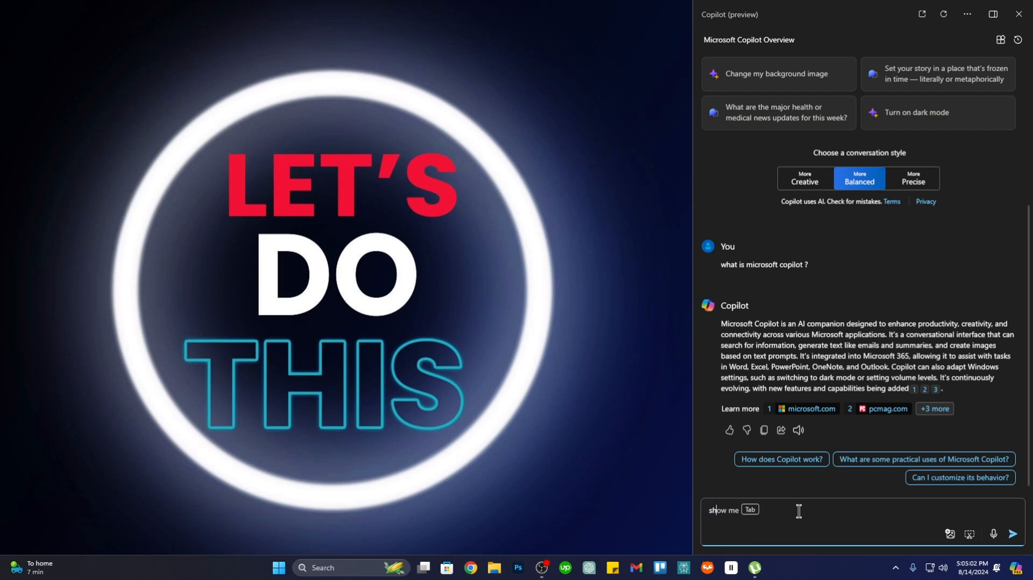
pyautogui.write('ow me a code of a simple calcu')
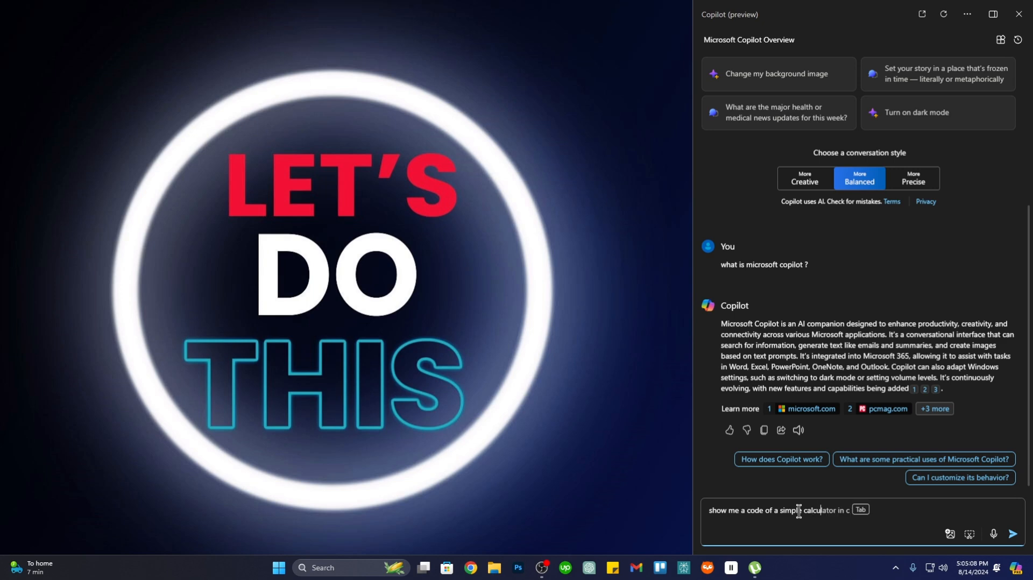
pyautogui.write('lator us')
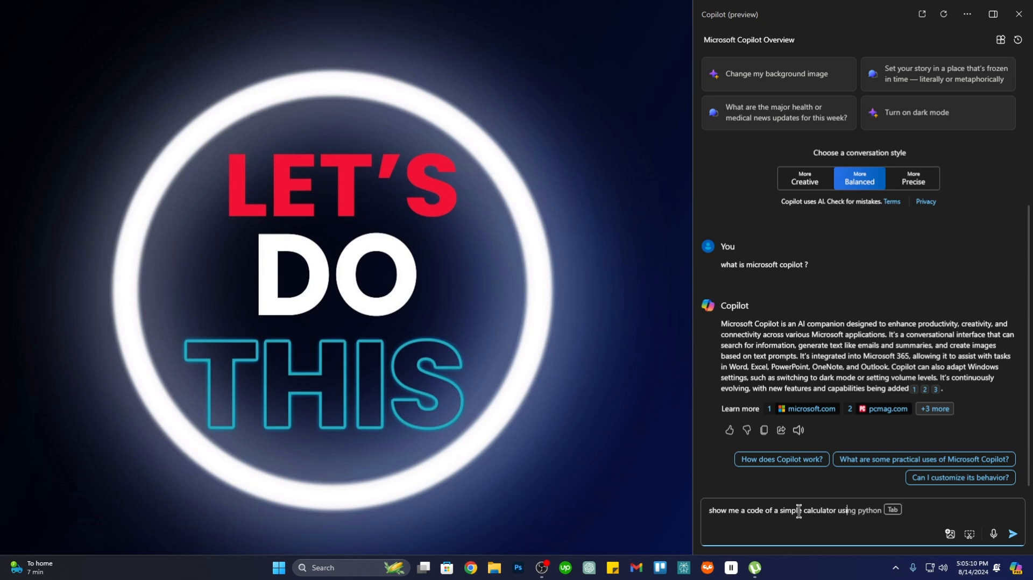
pyautogui.write('ing  phyton')
pyautogui.press('Return')
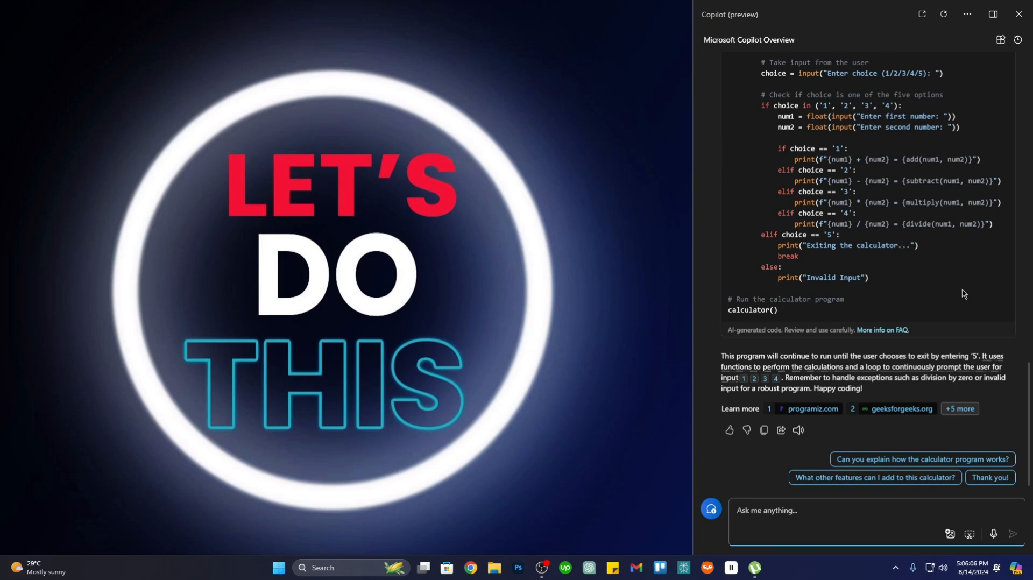
# Step: Have Copilot generate an image of a cat playing the drums
pyautogui.click(776, 508)
pyautogui.write('generate an ')
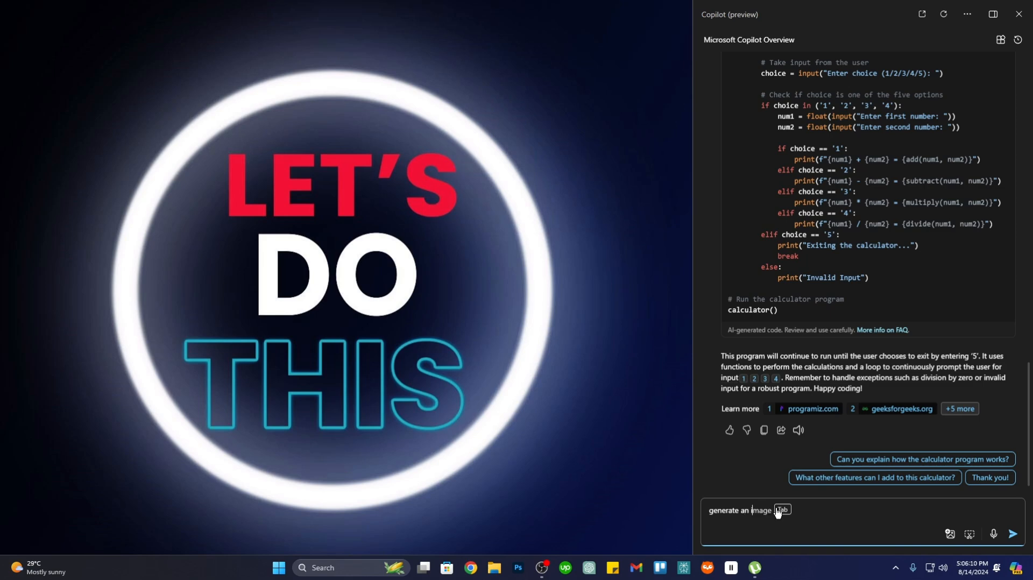
pyautogui.write('image of a cat playing the ')
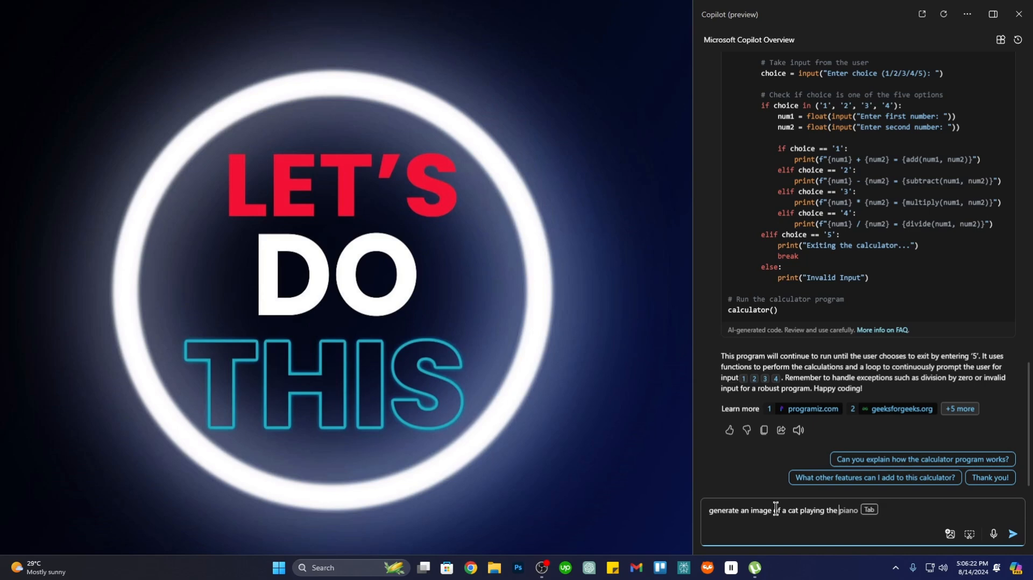
pyautogui.write('drums')
pyautogui.press('Return')
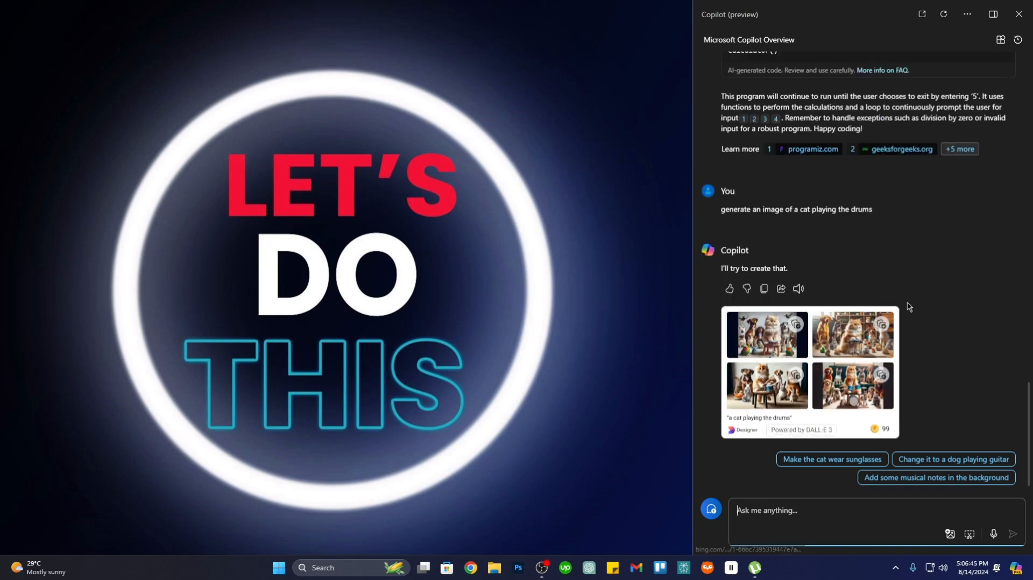
# Step: View the generated drumming cat images one by one at larger size, and close the image viewer window
pyautogui.click(768, 338)
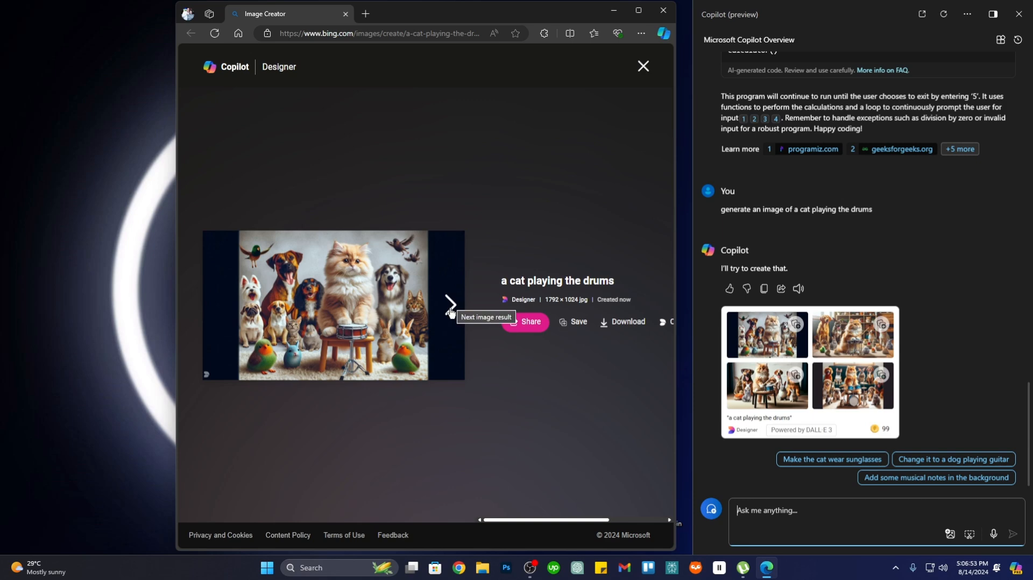
pyautogui.click(451, 305)
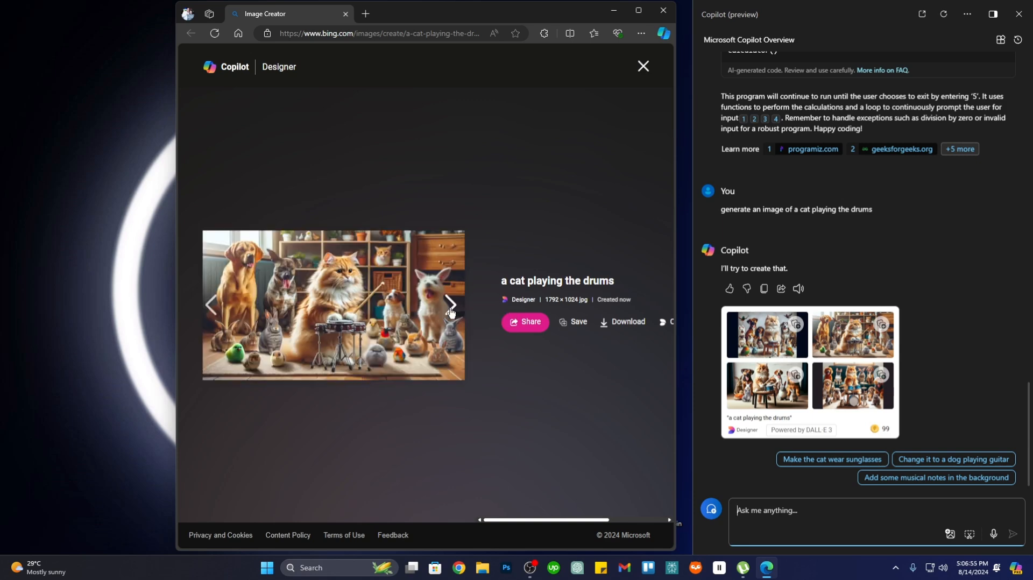
pyautogui.click(451, 306)
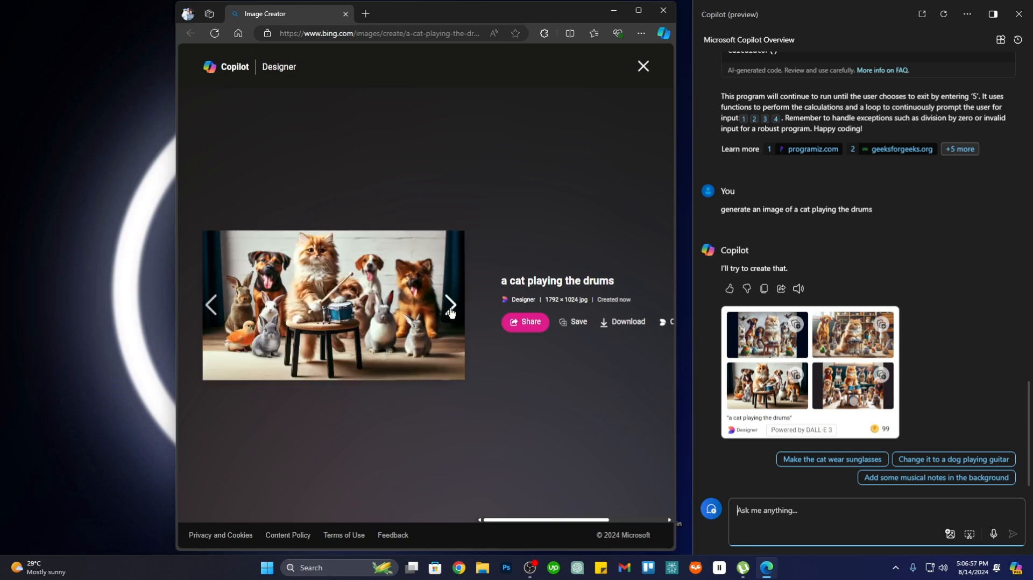
pyautogui.click(450, 309)
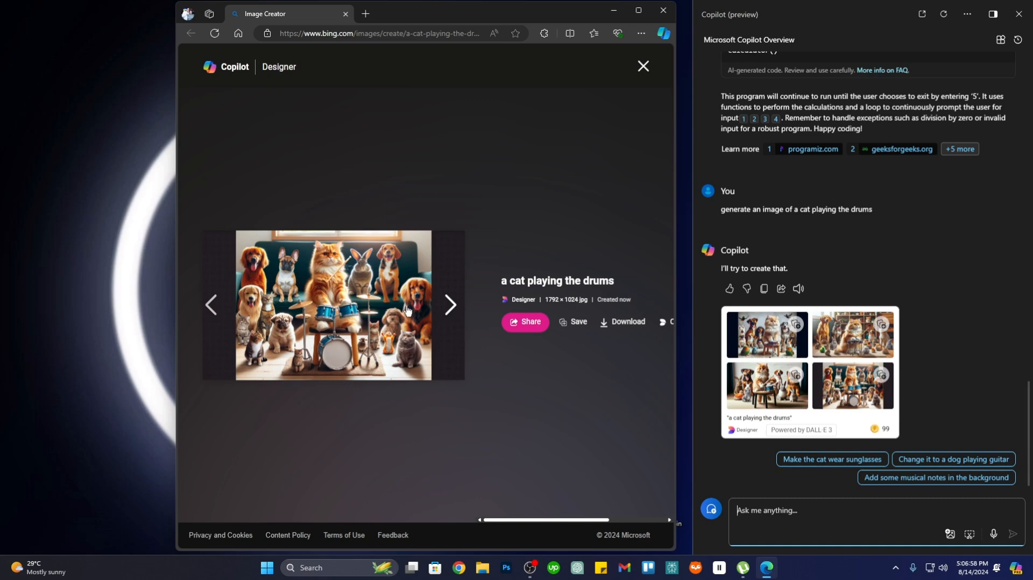
pyautogui.click(211, 305)
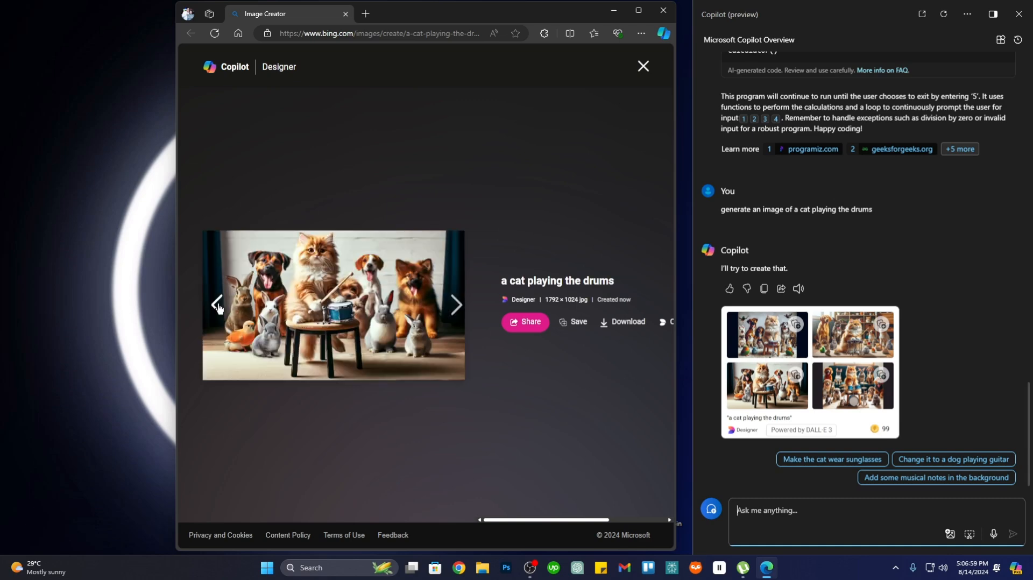
pyautogui.click(663, 10)
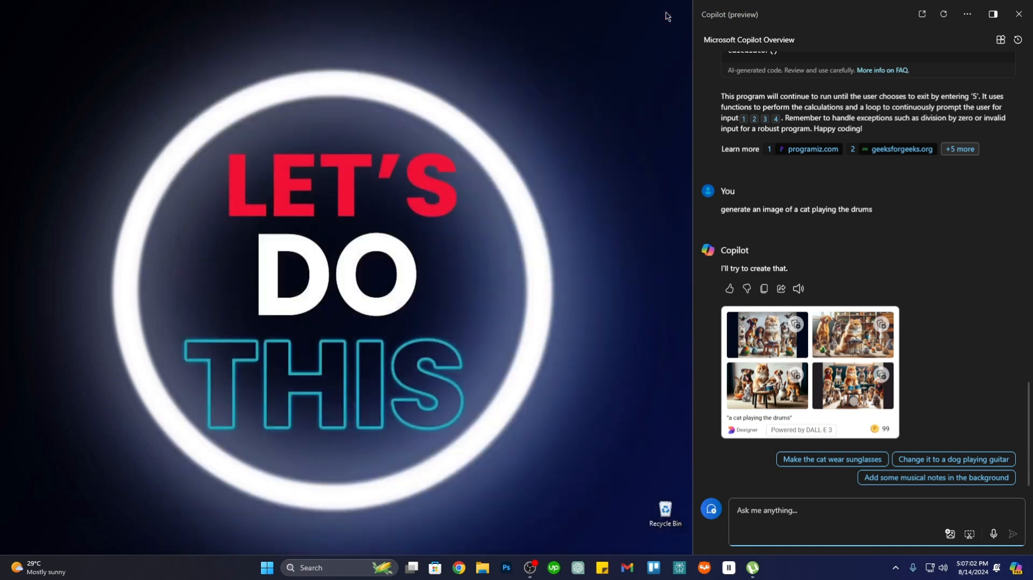
# Step: Open Copilot in Microsoft Edge and maximize the browser window
pyautogui.click(922, 15)
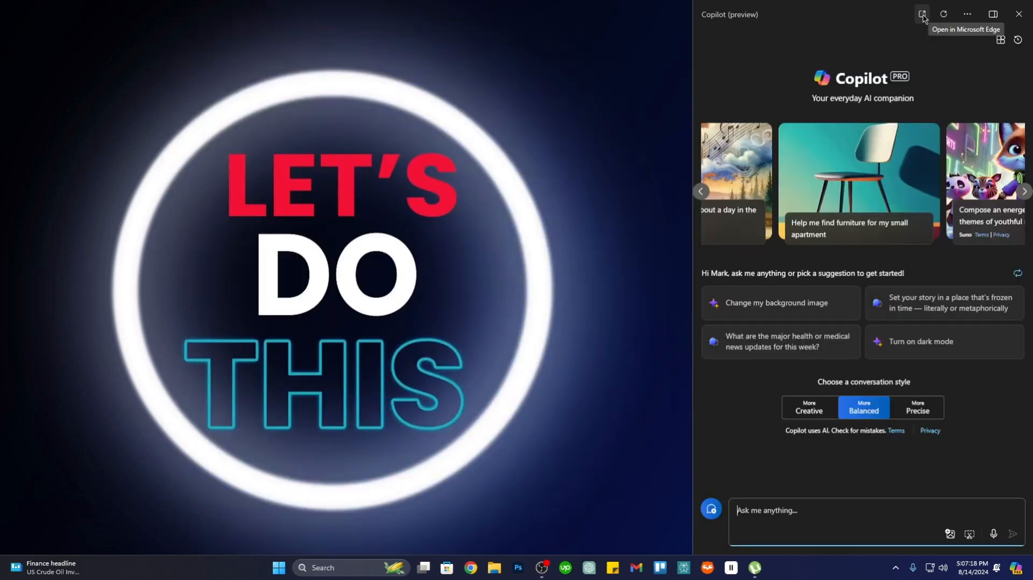
pyautogui.click(922, 16)
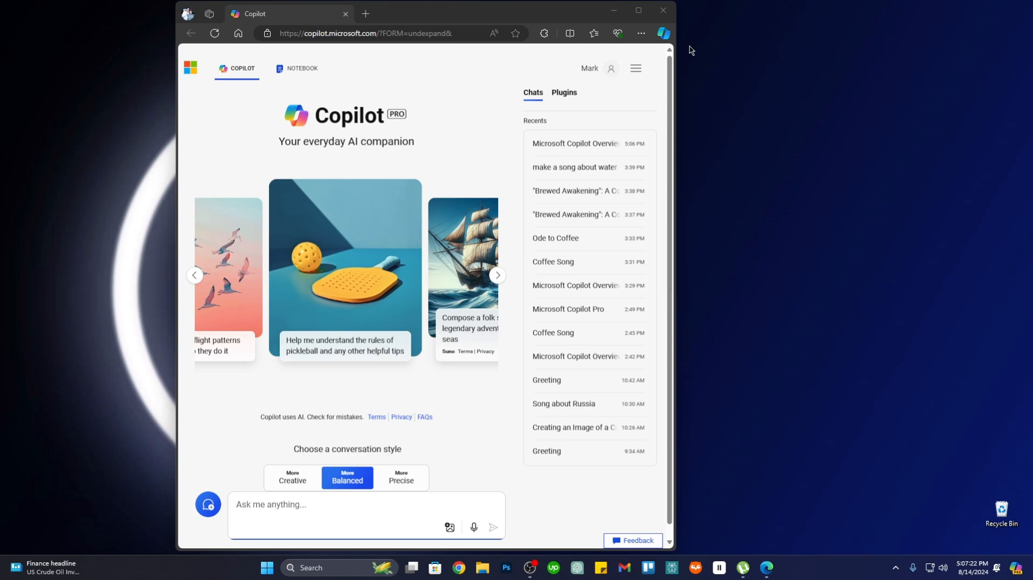
pyautogui.click(639, 12)
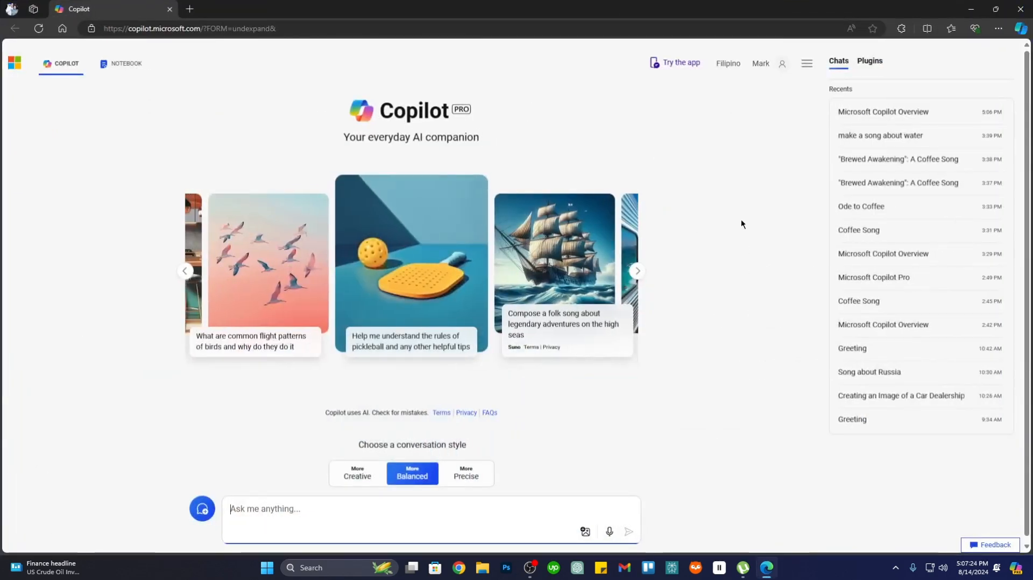
# Step: Review the available Copilot plugins, start a new topic and enable the Suno plugin
pyautogui.click(870, 61)
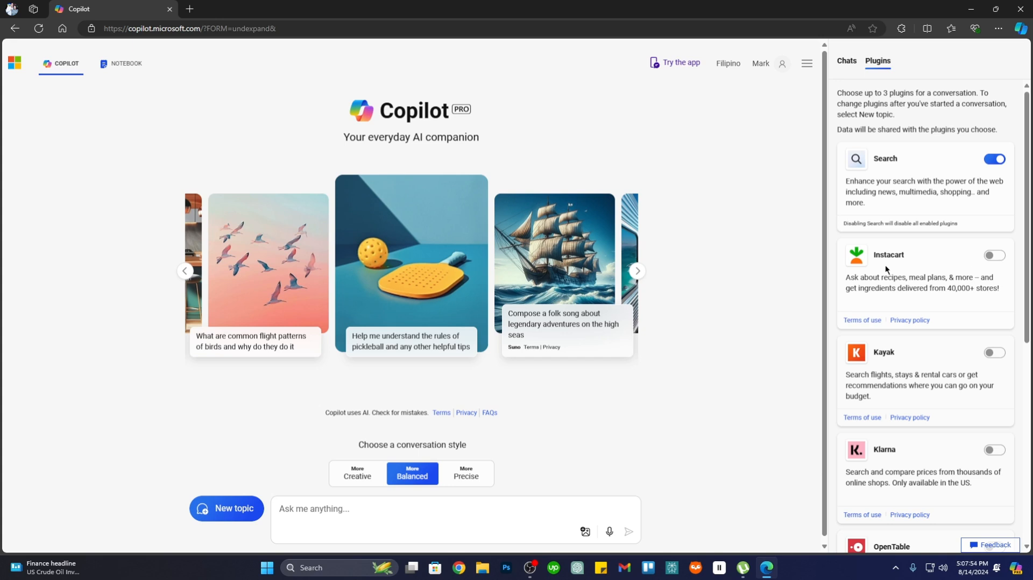
pyautogui.scroll(-2, 896, 371)
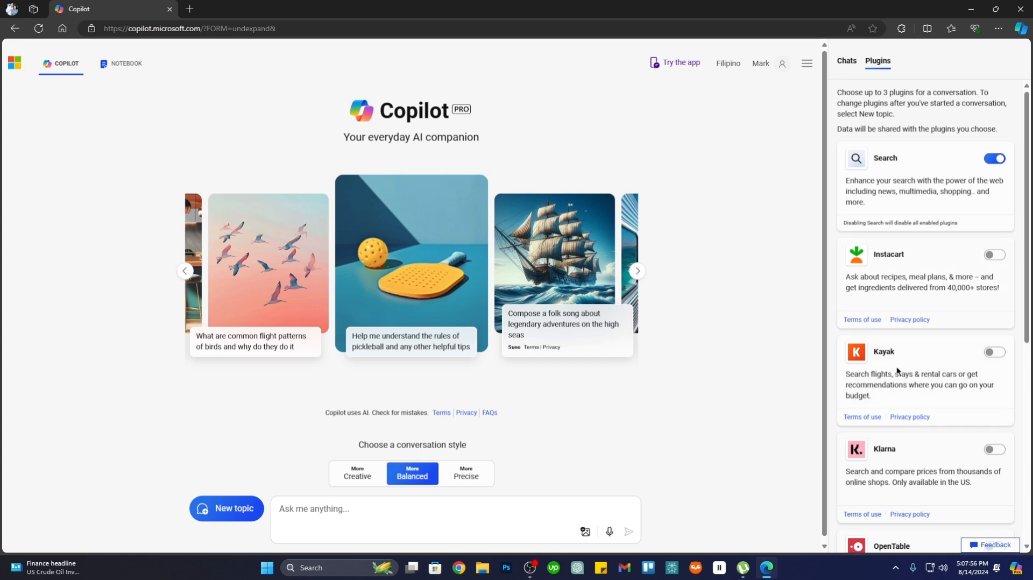
pyautogui.scroll(-5, 898, 368)
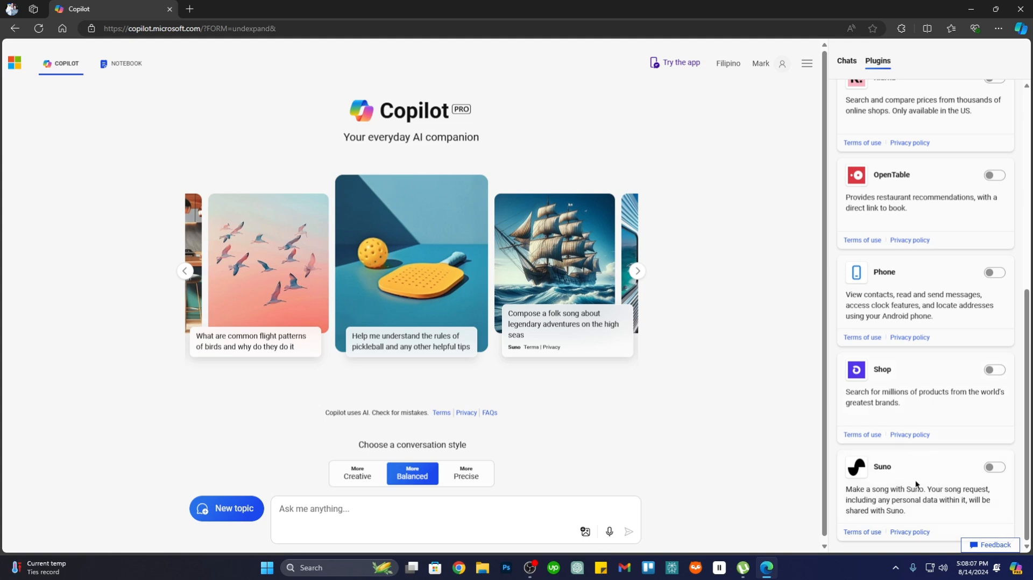
pyautogui.click(235, 519)
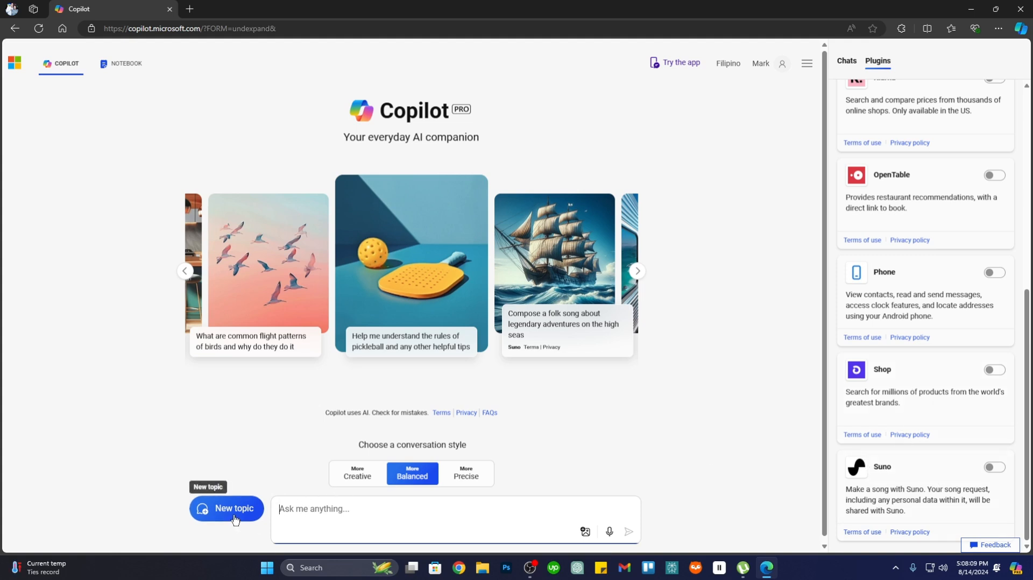
pyautogui.click(994, 469)
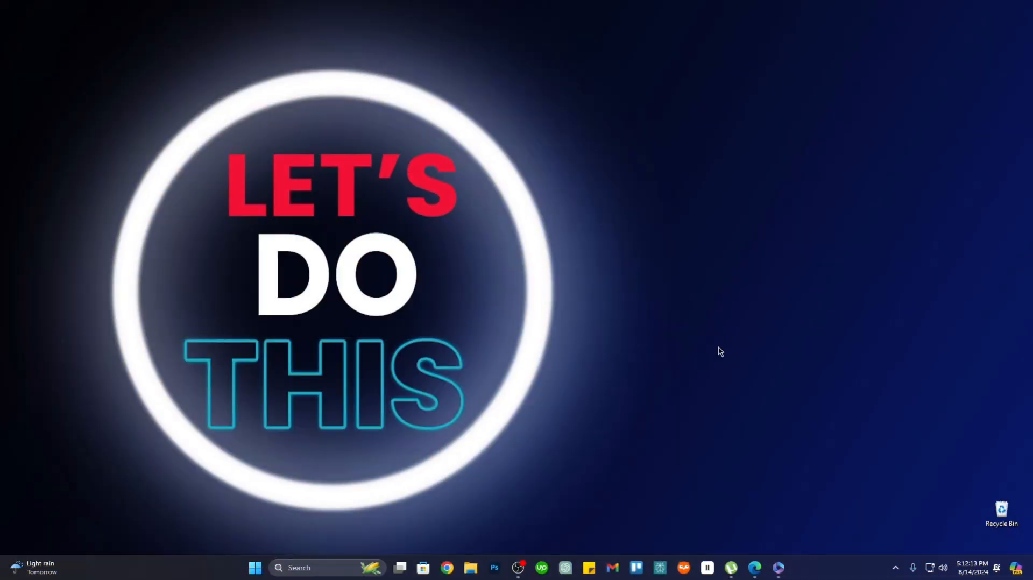
# Step: Switch to Microsoft 365, create a blank Word document, and open the recent file Yero_Proposal from Word
pyautogui.click(779, 568)
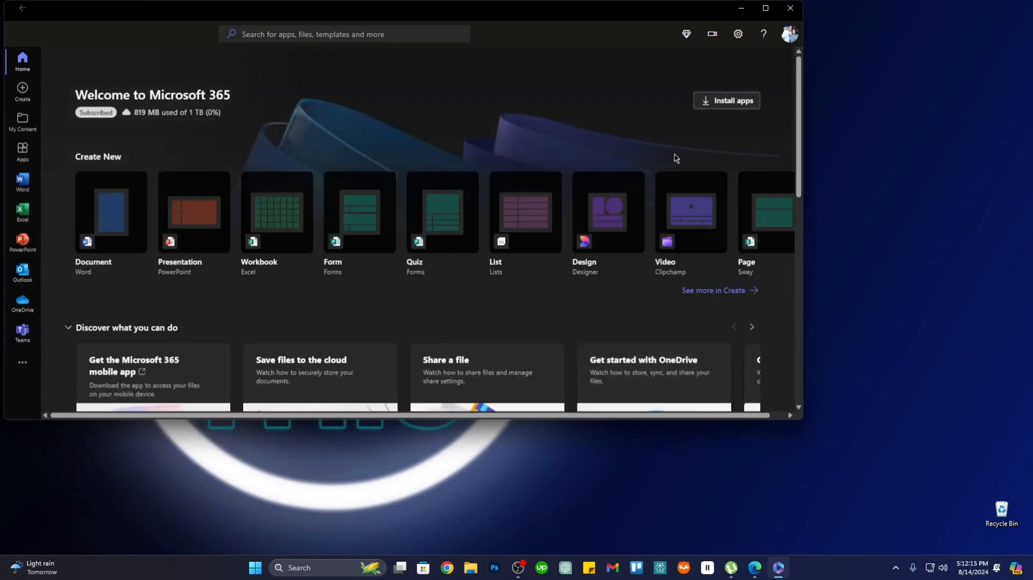
pyautogui.click(769, 14)
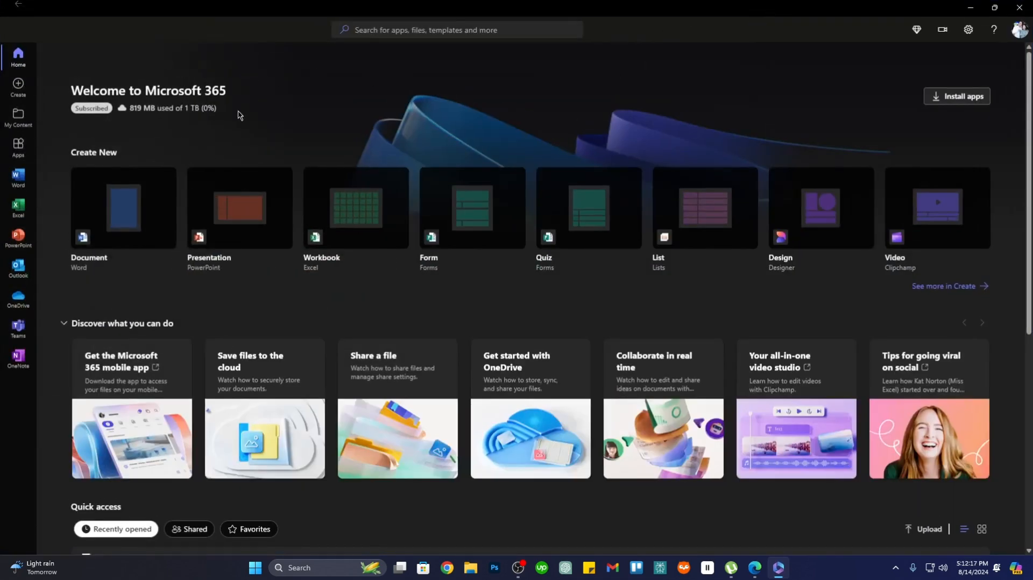
pyautogui.click(123, 217)
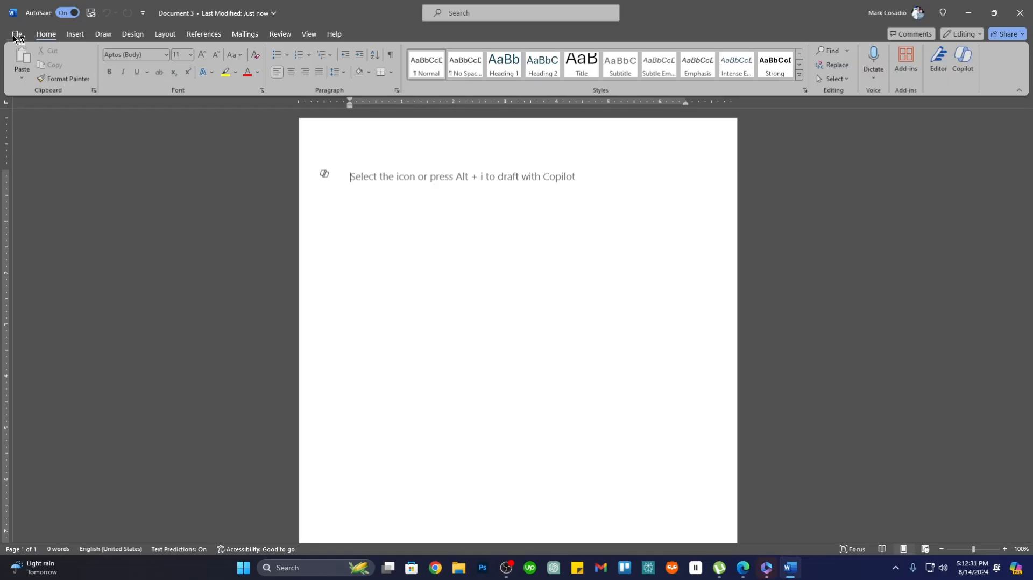
pyautogui.click(16, 36)
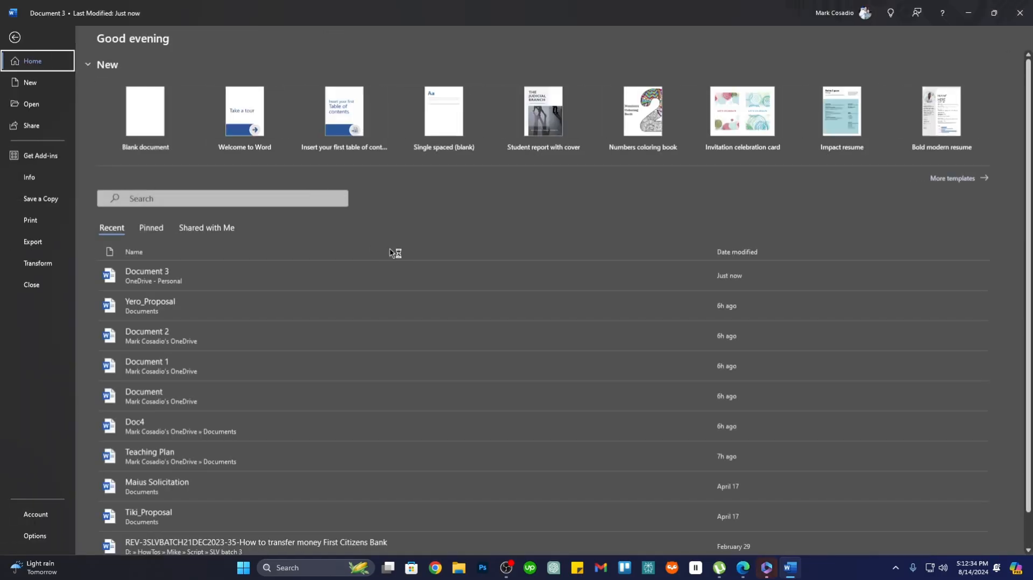
pyautogui.click(193, 317)
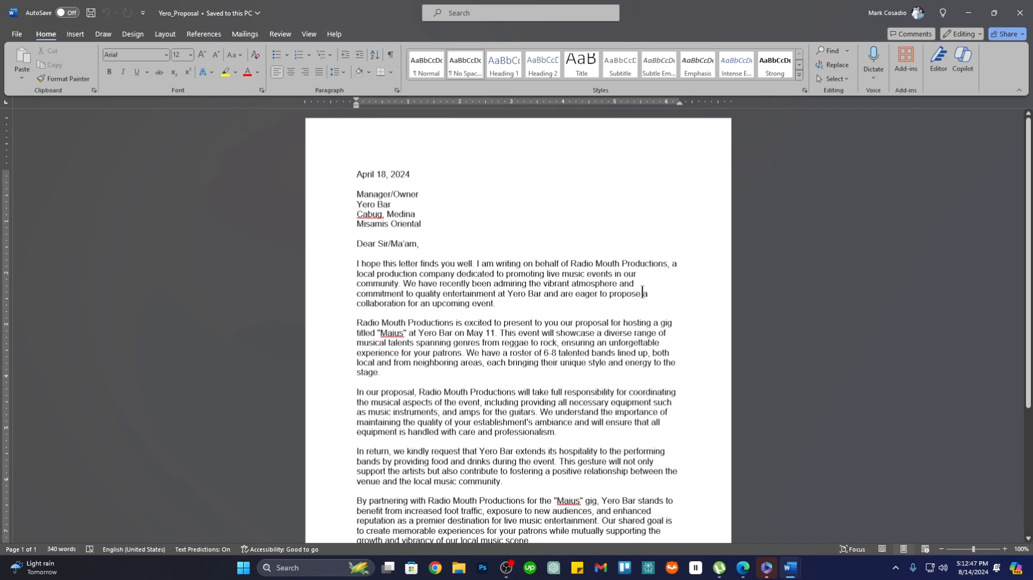
# Step: Have Copilot rewrite the proposal's third body paragraph, starting "In our proposal", with a prompt to make it more professional
pyautogui.moveTo(357, 392); pyautogui.dragTo(431, 412)
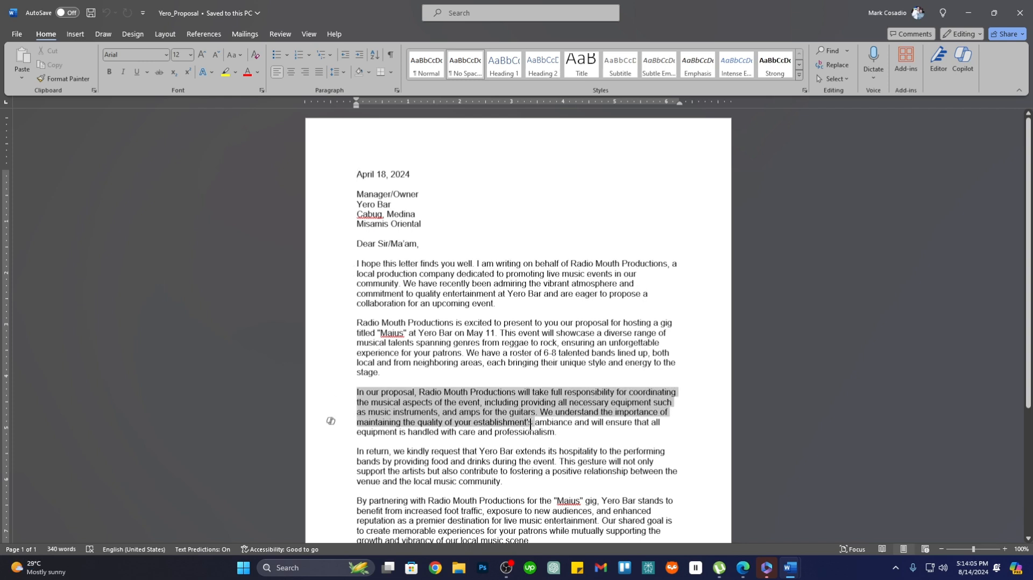
pyautogui.moveTo(530, 424); pyautogui.dragTo(561, 433)
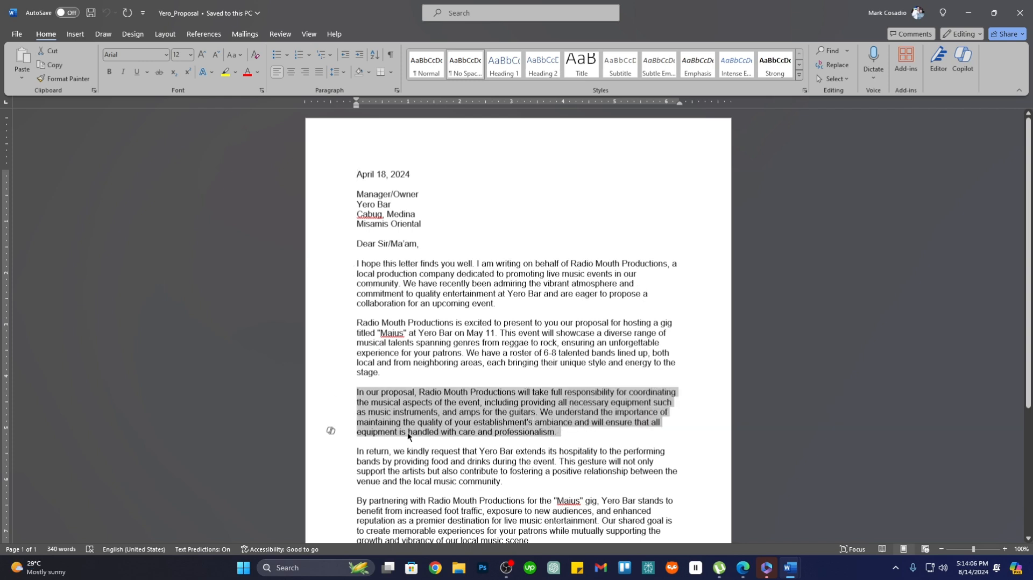
pyautogui.click(331, 434)
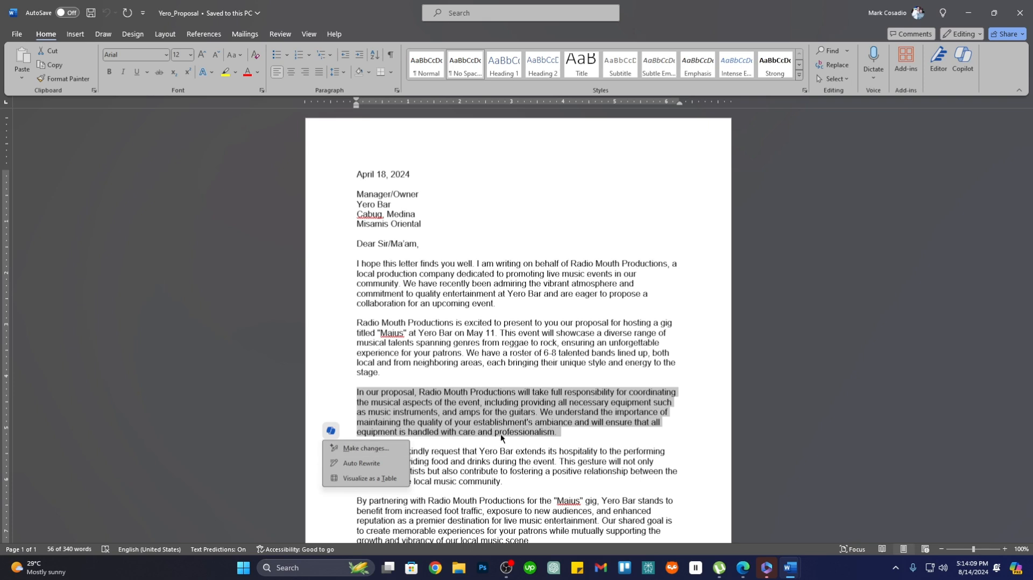
pyautogui.click(371, 450)
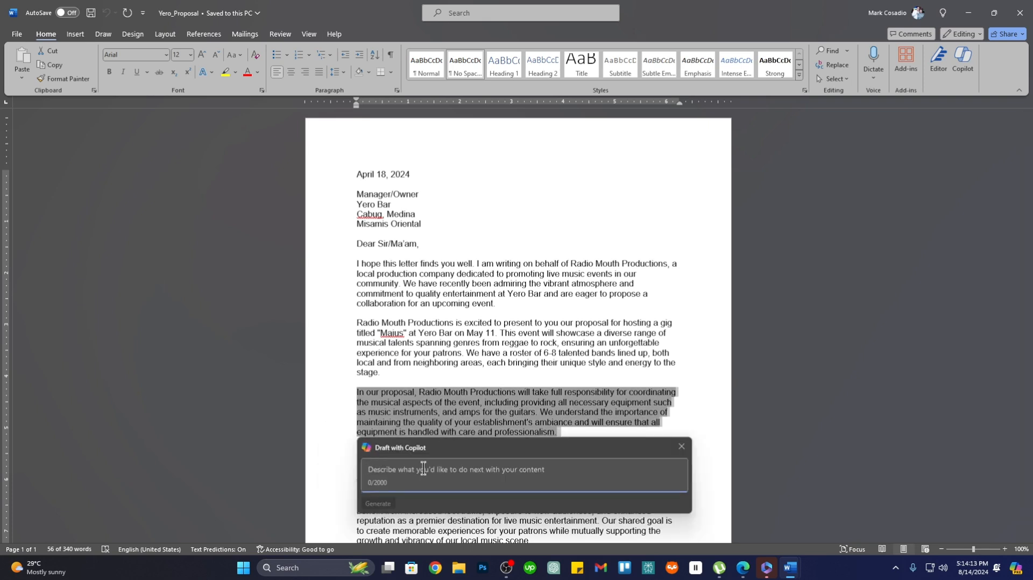
pyautogui.write('Make this ')
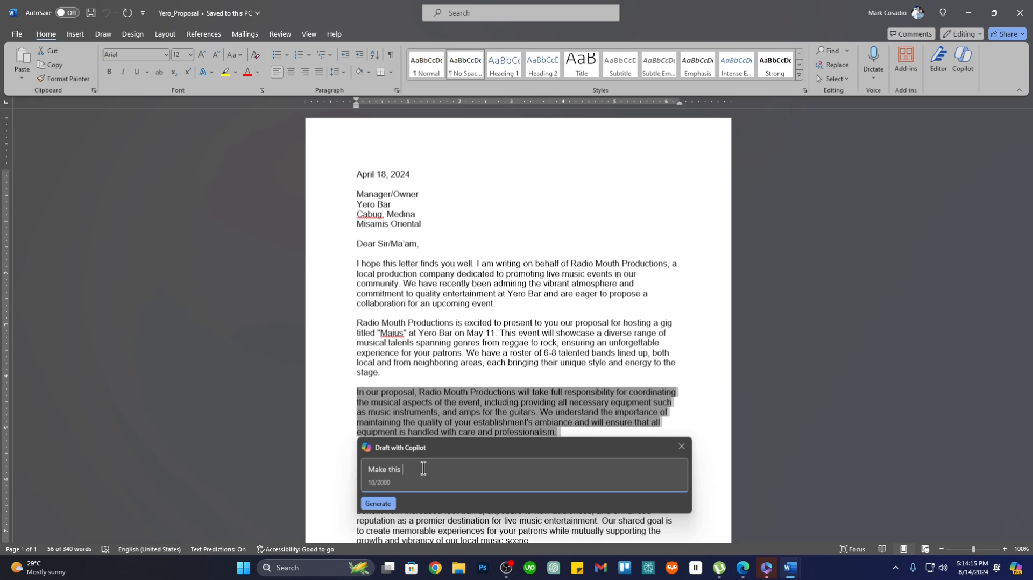
pyautogui.write('more professional')
pyautogui.click(377, 503)
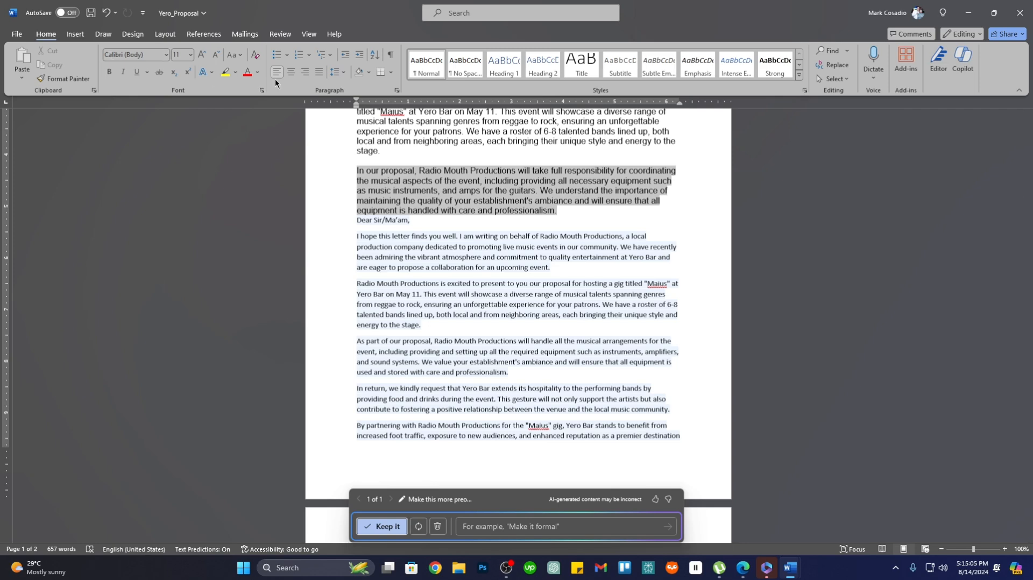
# Step: Close the Yero_Proposal and blank Word documents, and create a new PowerPoint presentation from Microsoft 365
pyautogui.click(1020, 13)
pyautogui.click(575, 302)
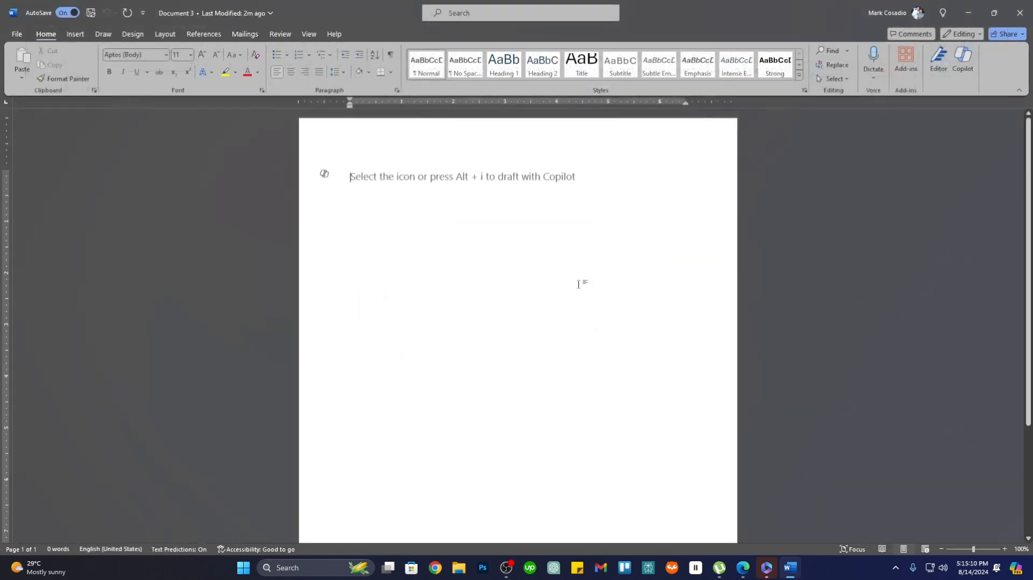
pyautogui.click(1008, 18)
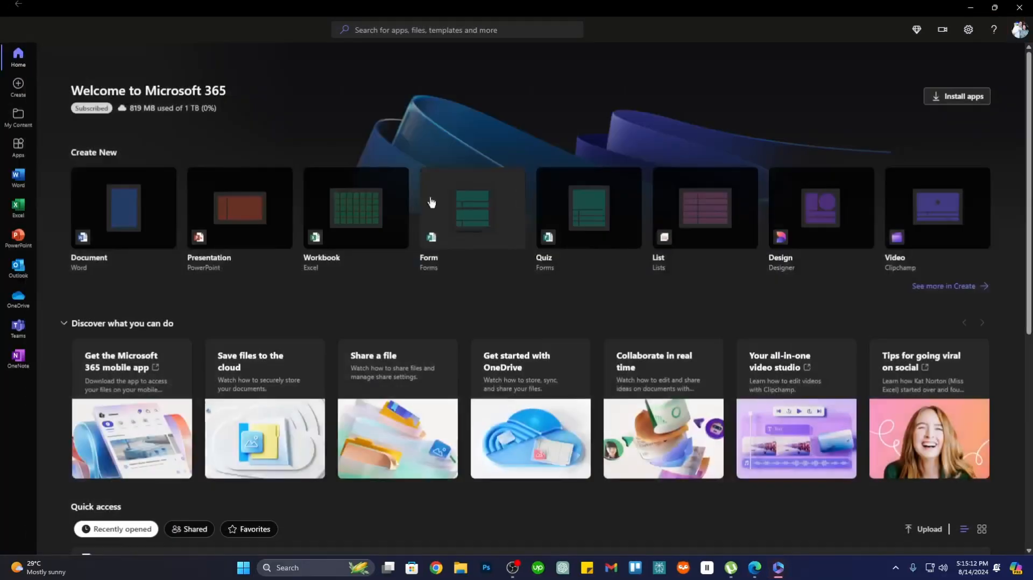
pyautogui.click(230, 219)
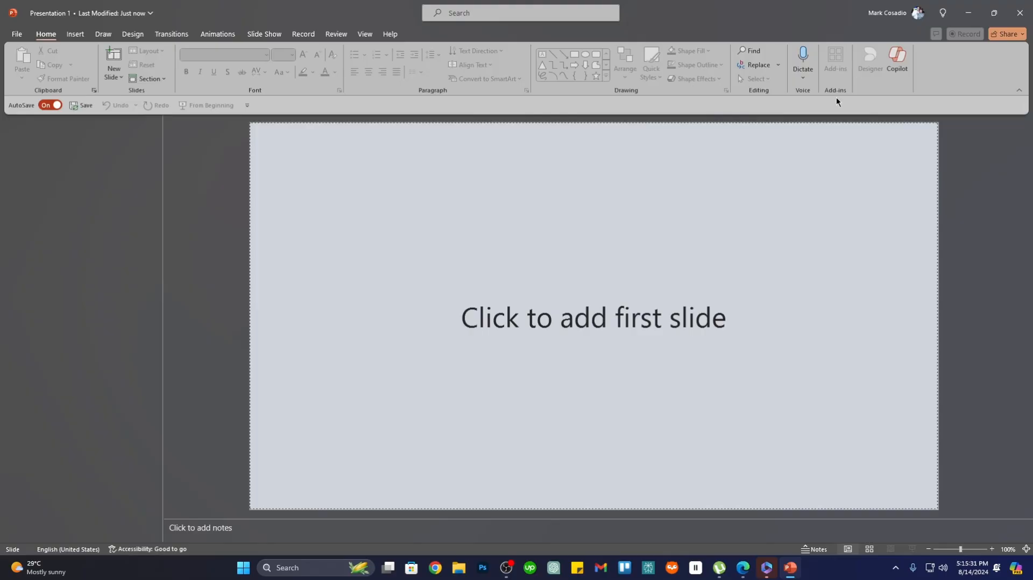
# Step: Open Copilot in the presentation and submit the prompt "Make a 10 slide presentation about global warming"
pyautogui.click(897, 66)
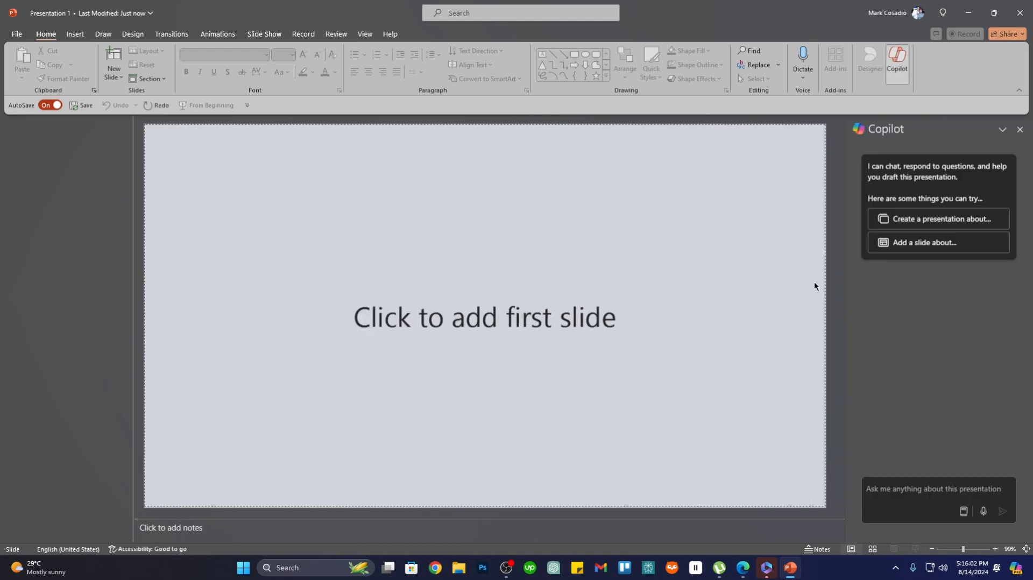
pyautogui.click(889, 490)
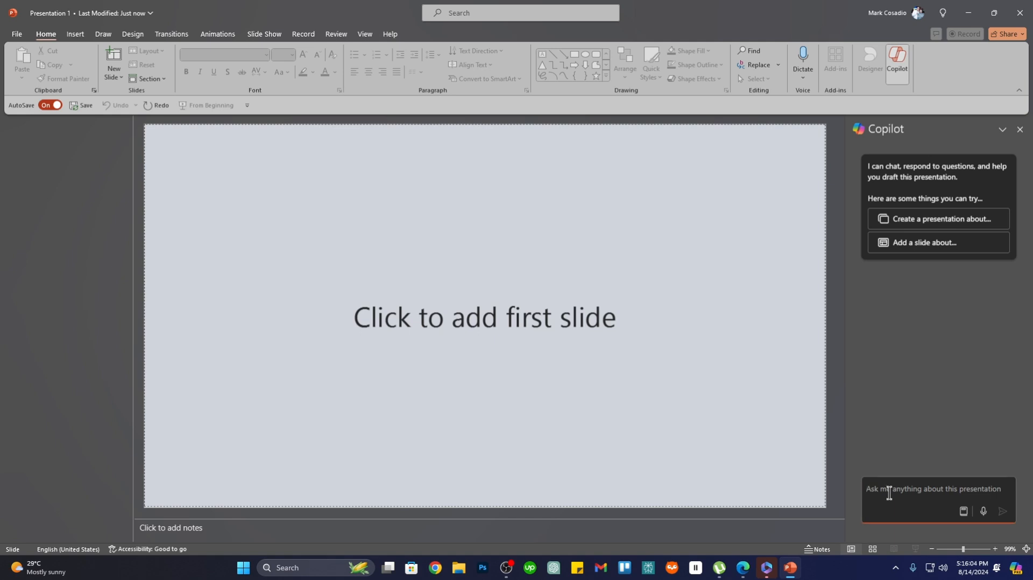
pyautogui.write('M')
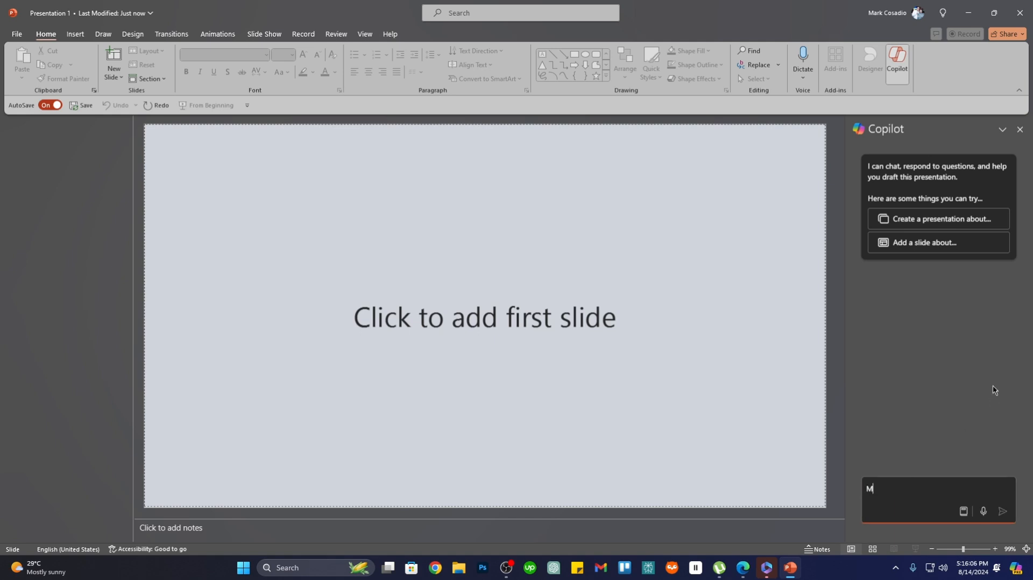
pyautogui.write('ake a 10 slide presentation about')
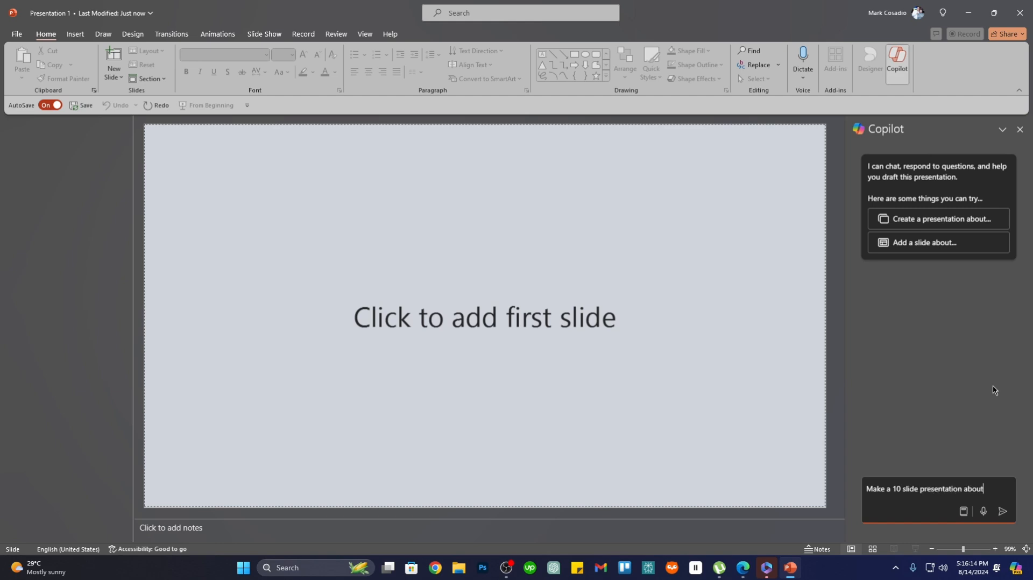
pyautogui.write(' globa')
pyautogui.press('BackSpace')
pyautogui.press('BackSpace')
pyautogui.write('obal warming')
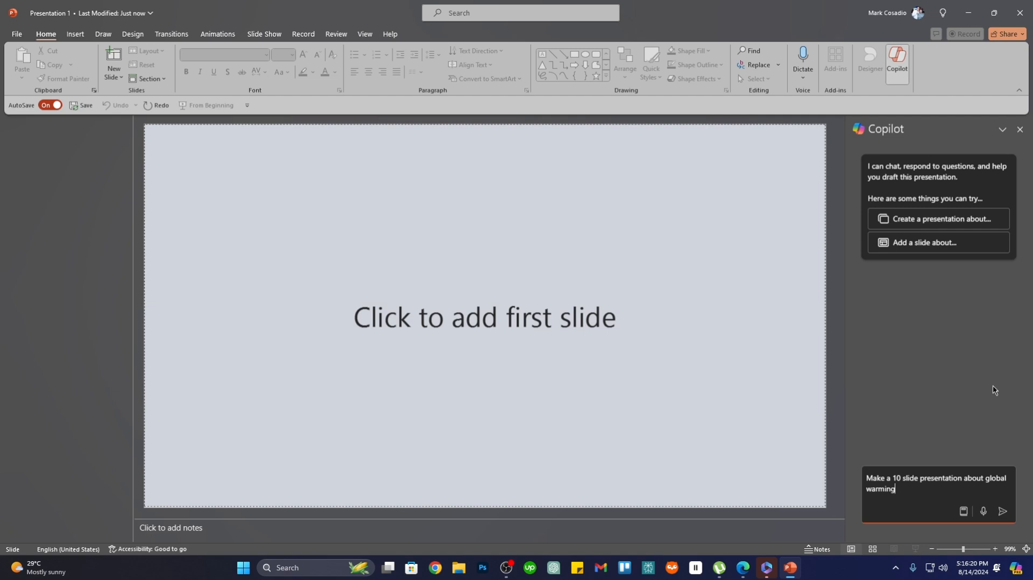
pyautogui.press('Return')
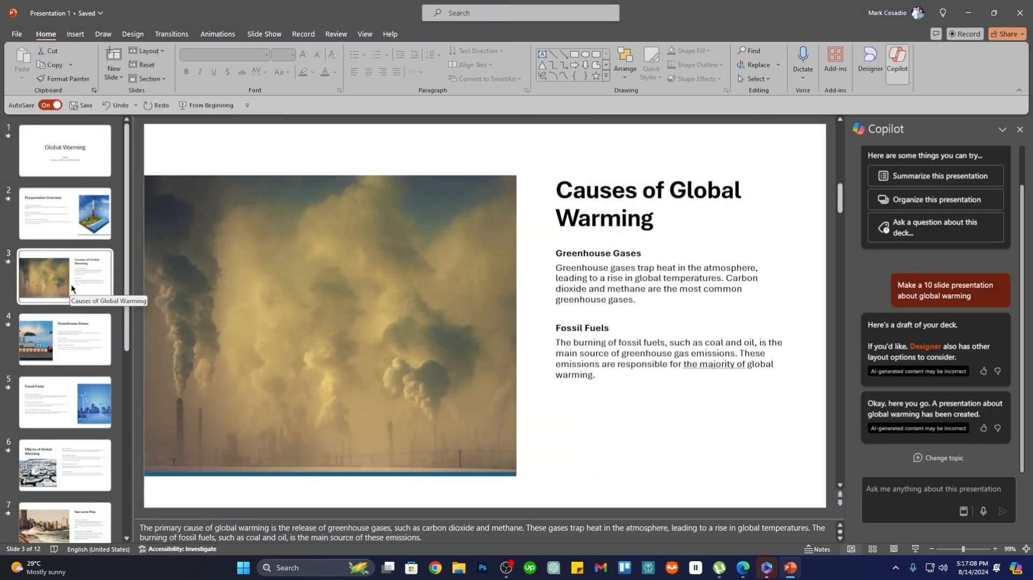
# Step: Look through the generated slides, viewing the Global Warming title slide and the Presentation Overview slide
pyautogui.scroll(-5, 65, 275)
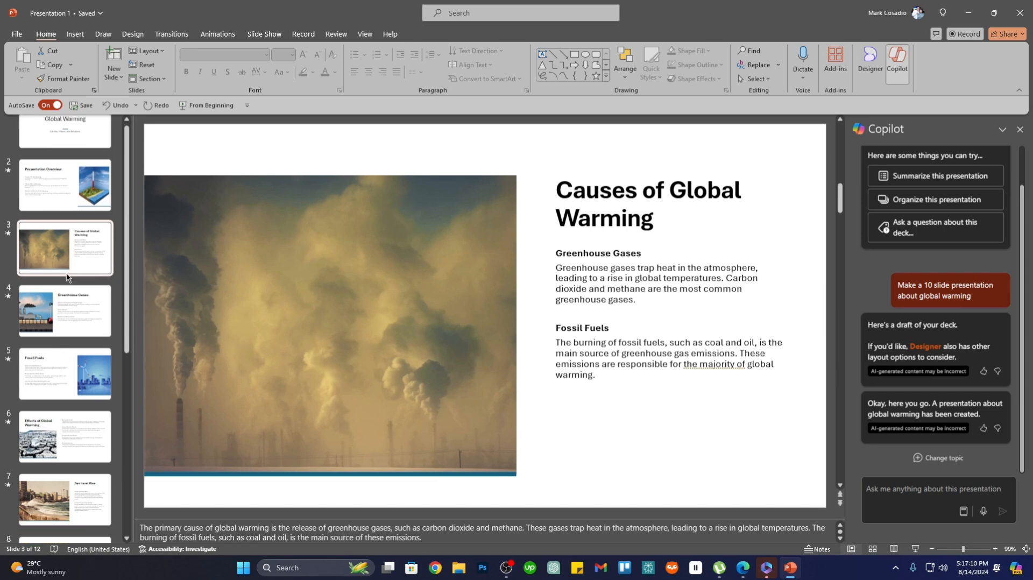
pyautogui.scroll(5, 63, 281)
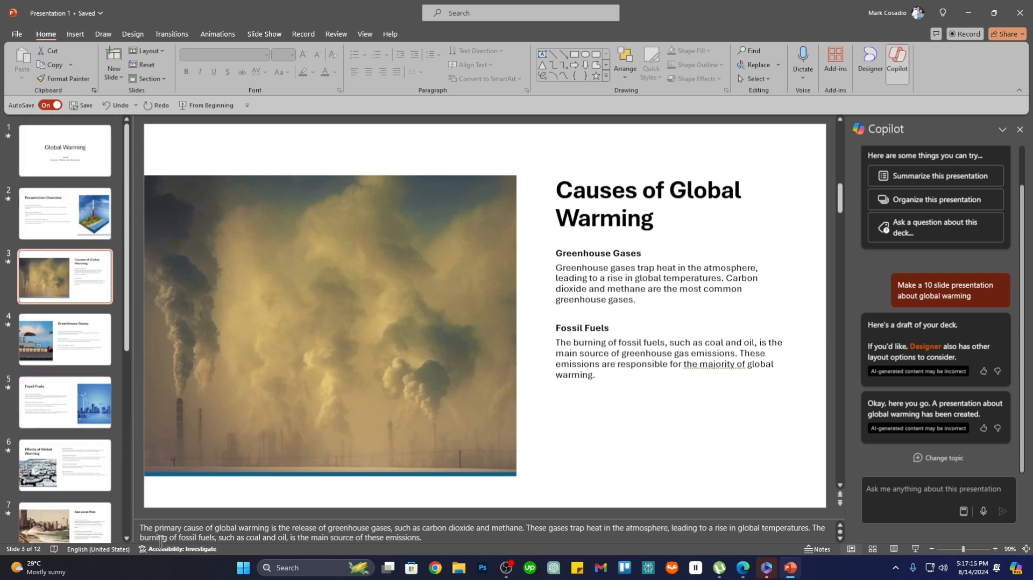
pyautogui.click(62, 155)
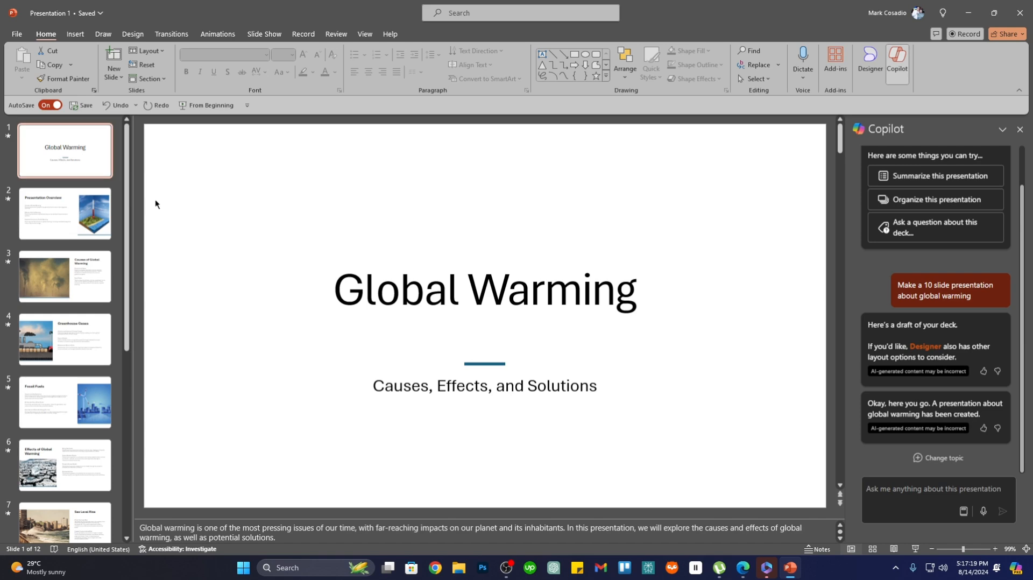
pyautogui.click(40, 218)
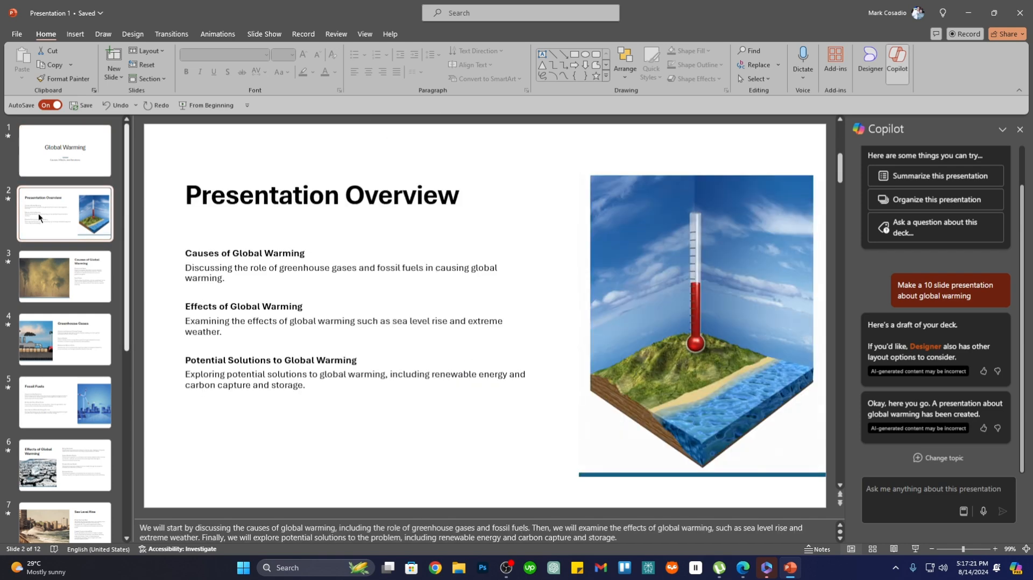
# Step: Open Designer for the Presentation Overview slide and browse the suggested layouts
pyautogui.click(867, 64)
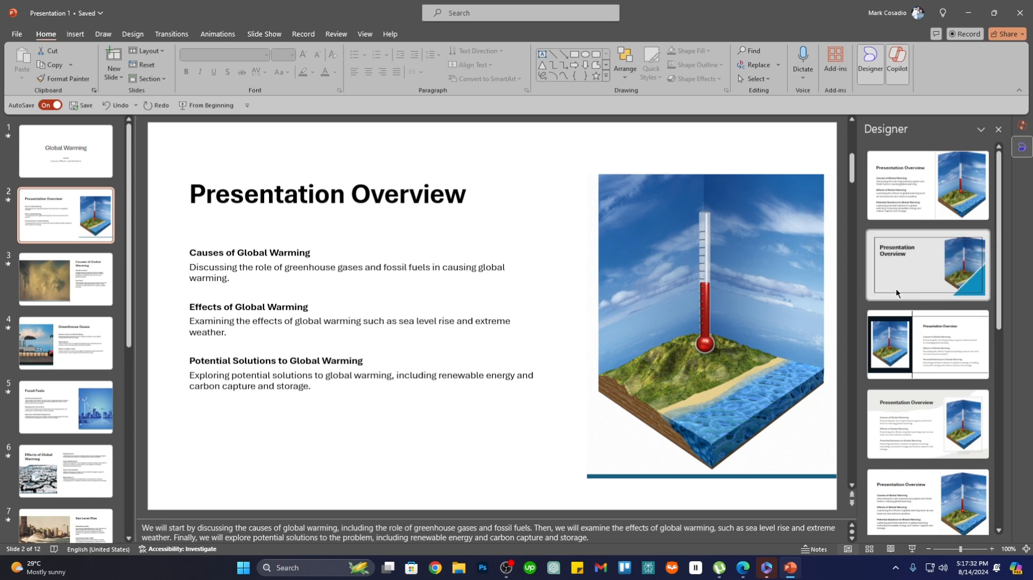
pyautogui.scroll(-1, 928, 269)
pyautogui.scroll(1, 915, 301)
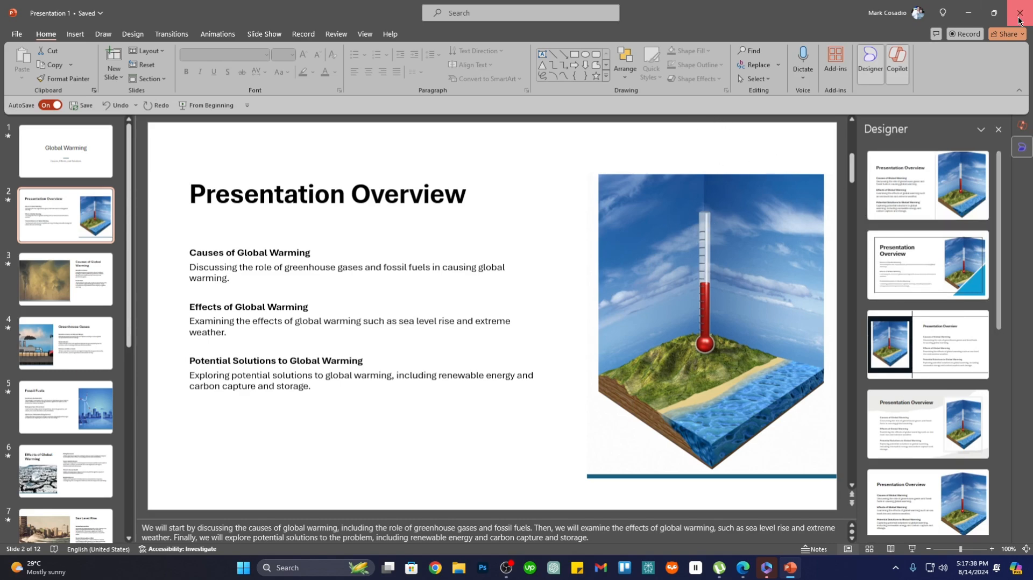
# Step: Close the presentation and create a blank Excel workbook starting from Microsoft 365
pyautogui.hotkey('alt', 'F4')
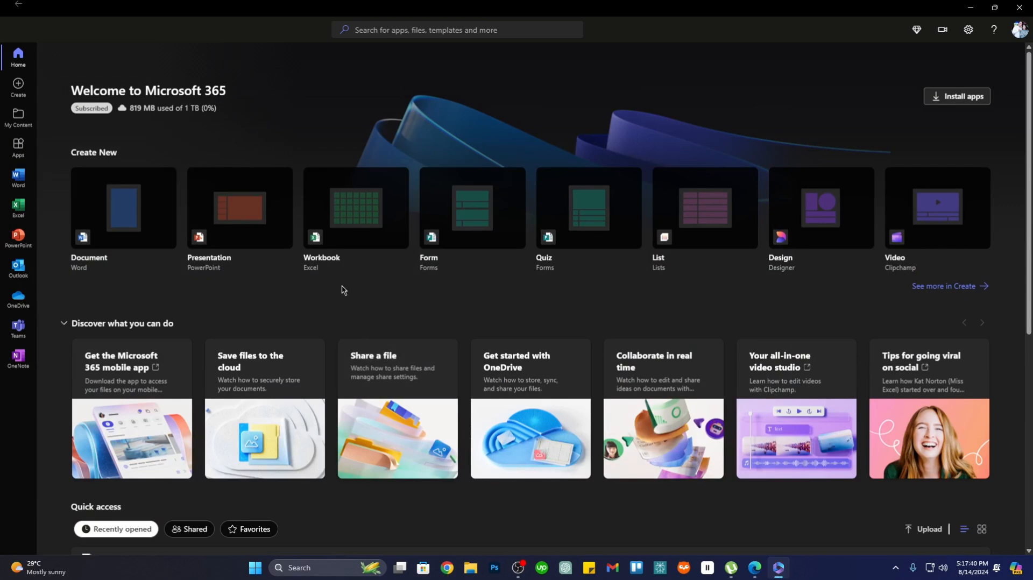
pyautogui.click(347, 213)
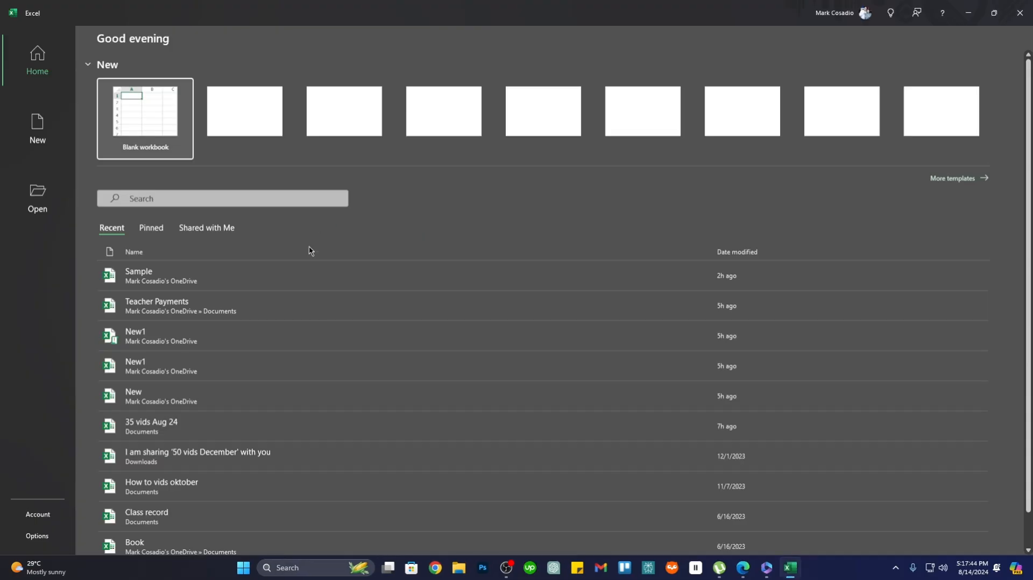
pyautogui.click(139, 113)
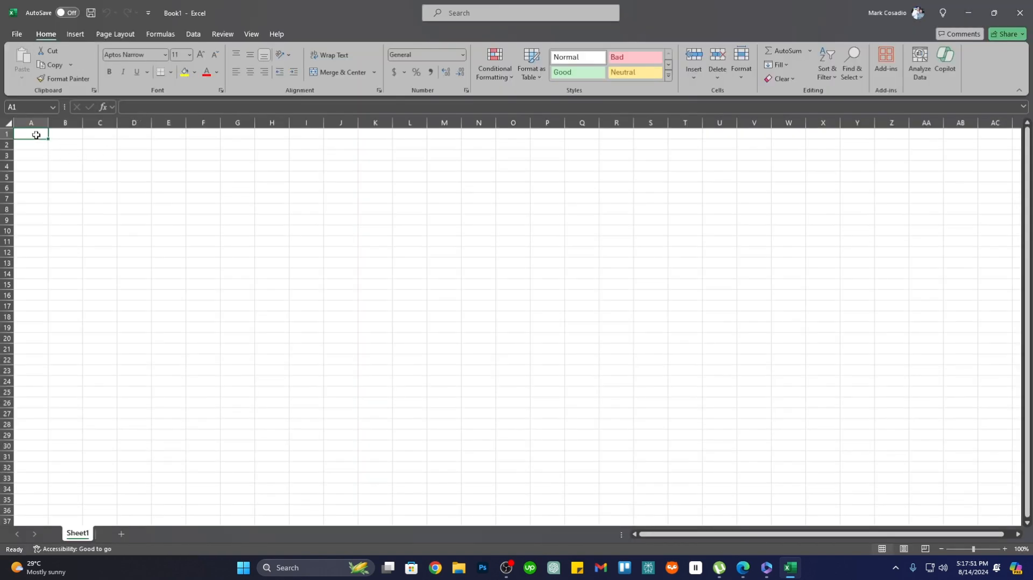
# Step: Fill cells A1 to A4 with the header Building and the entries School, Market and House
pyautogui.write('Builk')
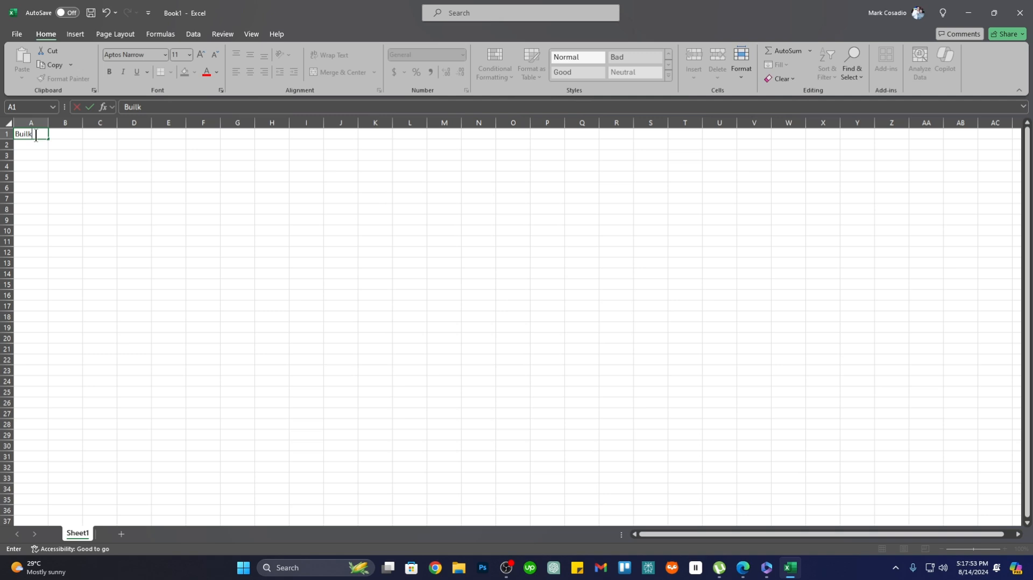
pyautogui.press('BackSpace')
pyautogui.write('ding')
pyautogui.press('Return')
pyautogui.write('SA')
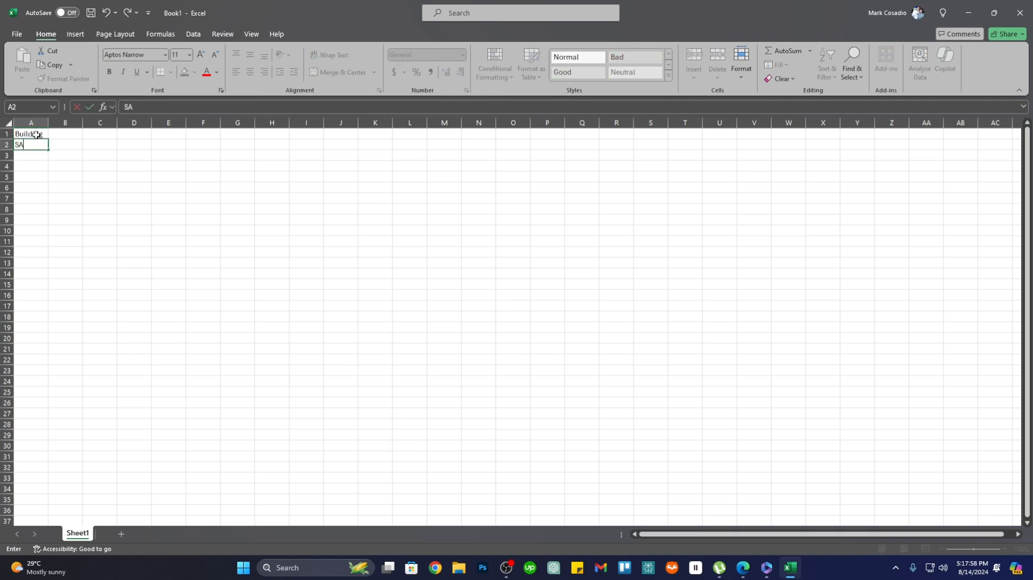
pyautogui.write('chool')
pyautogui.press('Return')
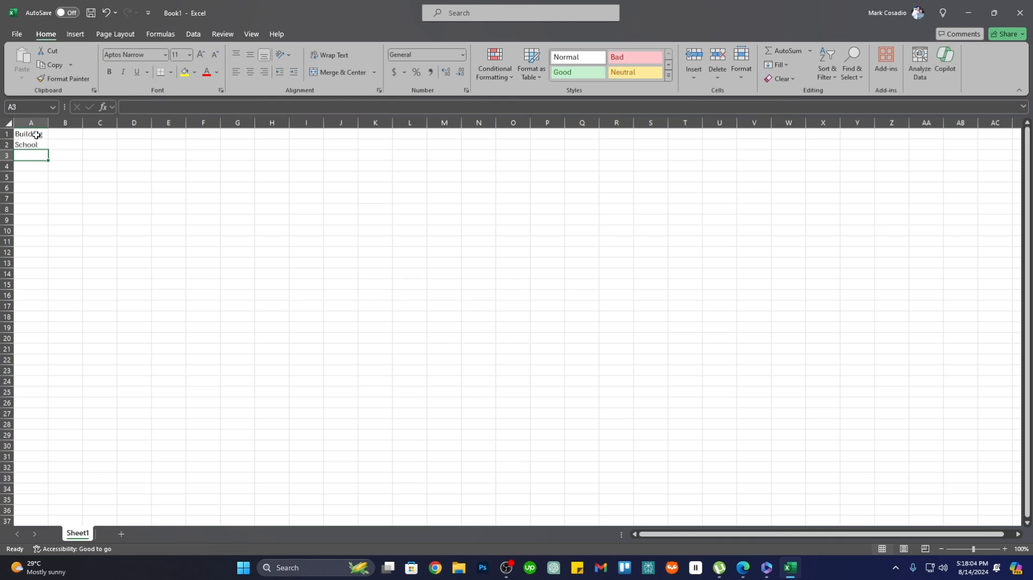
pyautogui.write('Mar')
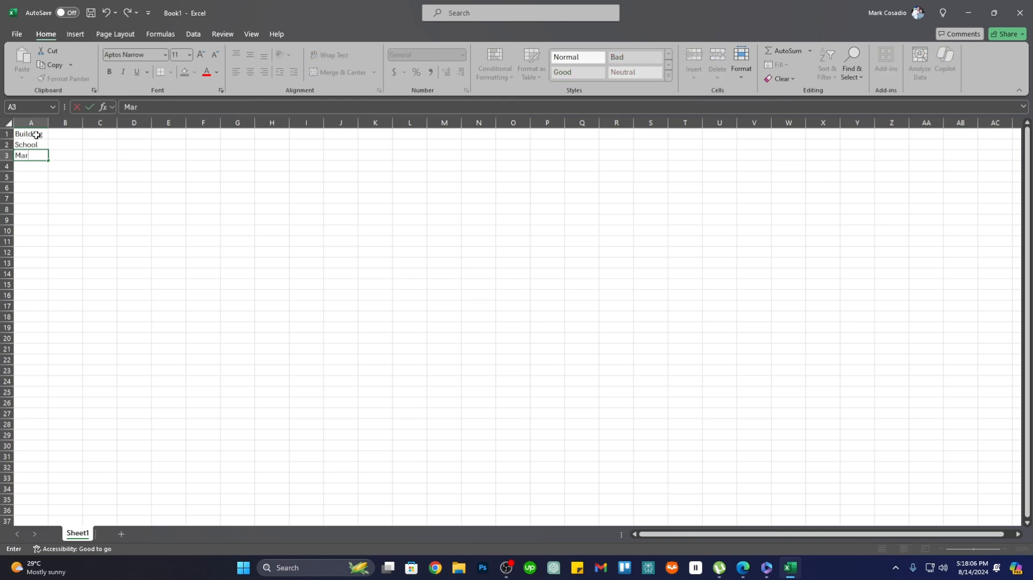
pyautogui.write('ket')
pyautogui.press('Return')
pyautogui.write('House')
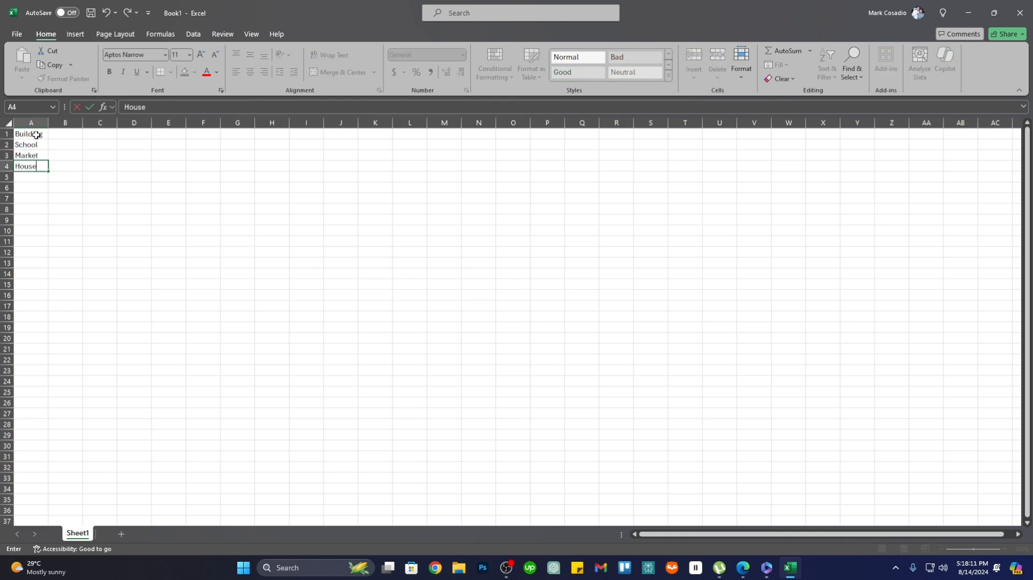
# Step: Fill column B with the header "Number of people" in B1 and the values 2000, 1000 and 5 in B2 to B4
pyautogui.click(67, 134)
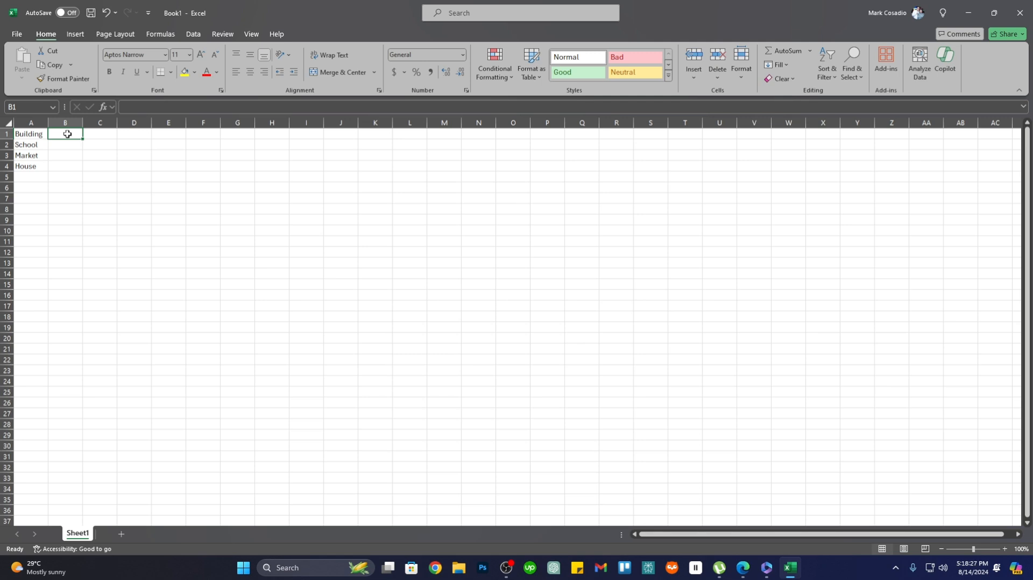
pyautogui.write('Number of')
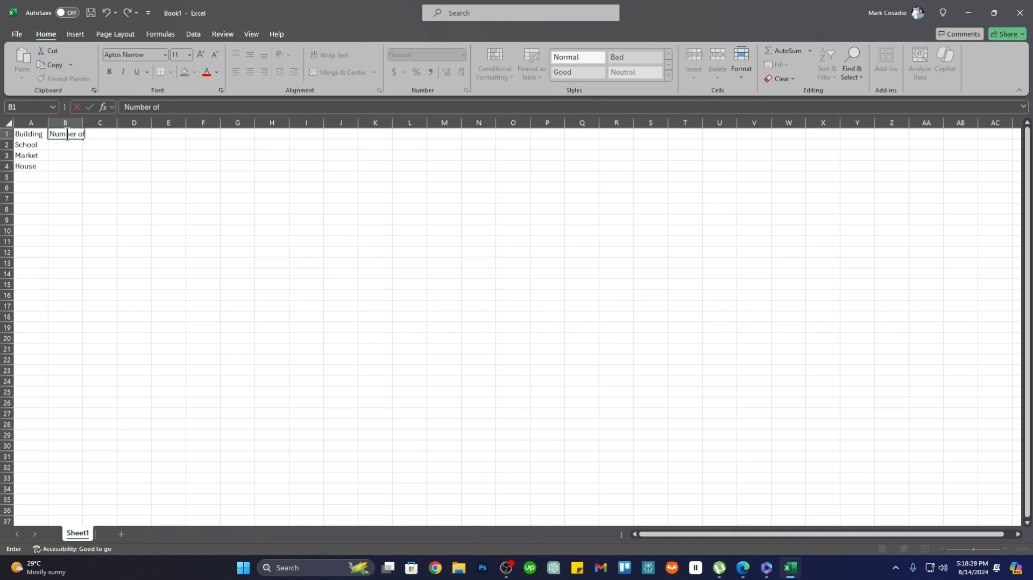
pyautogui.write(' people')
pyautogui.press('Return')
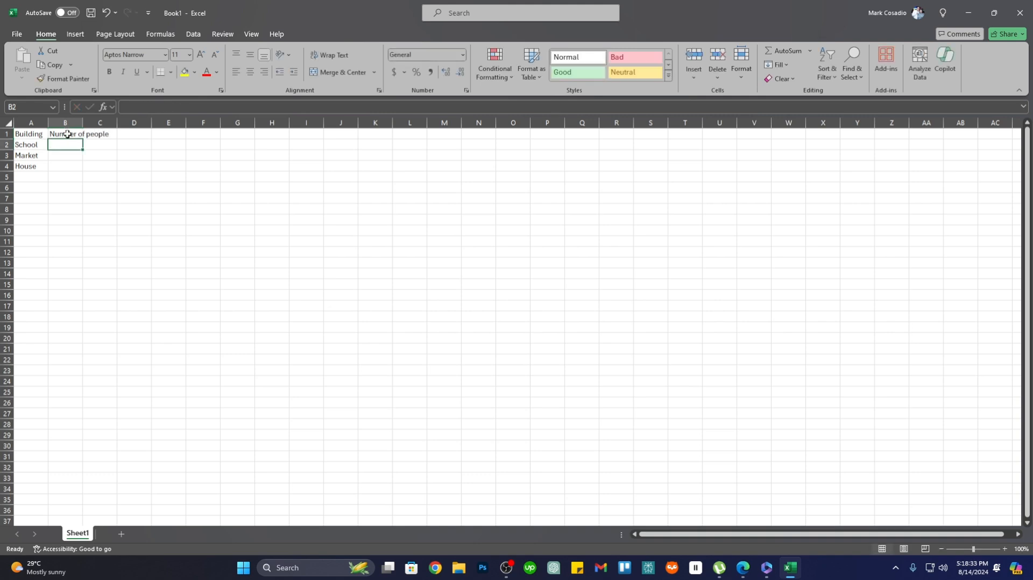
pyautogui.write('2000')
pyautogui.press('Return')
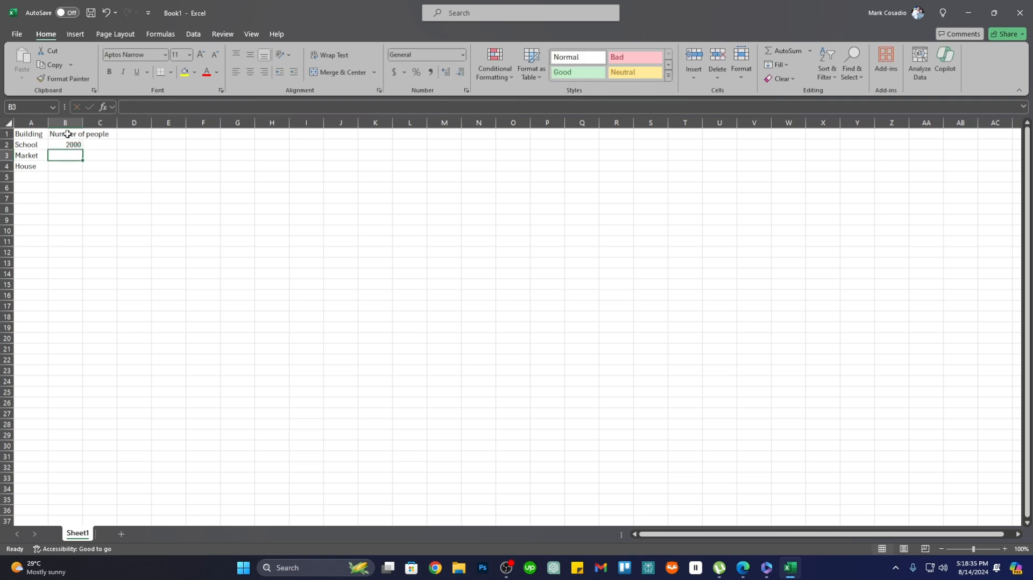
pyautogui.write('1')
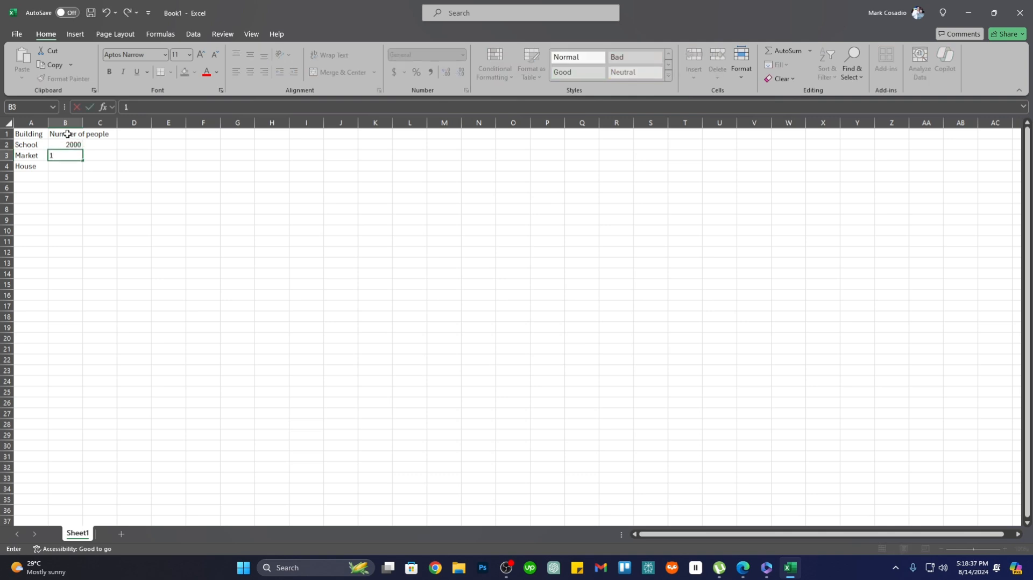
pyautogui.write('000')
pyautogui.press('Return')
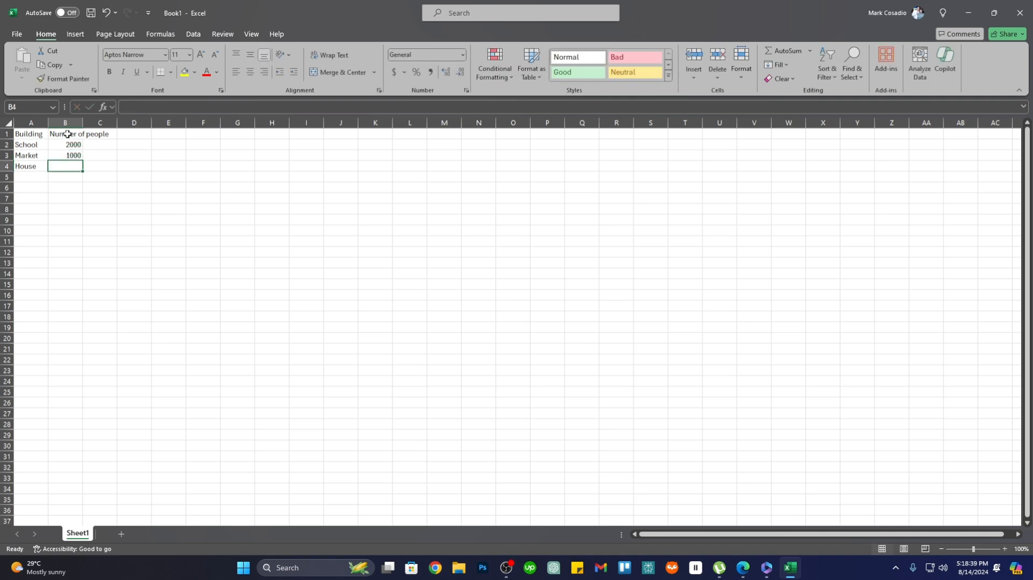
pyautogui.write('5')
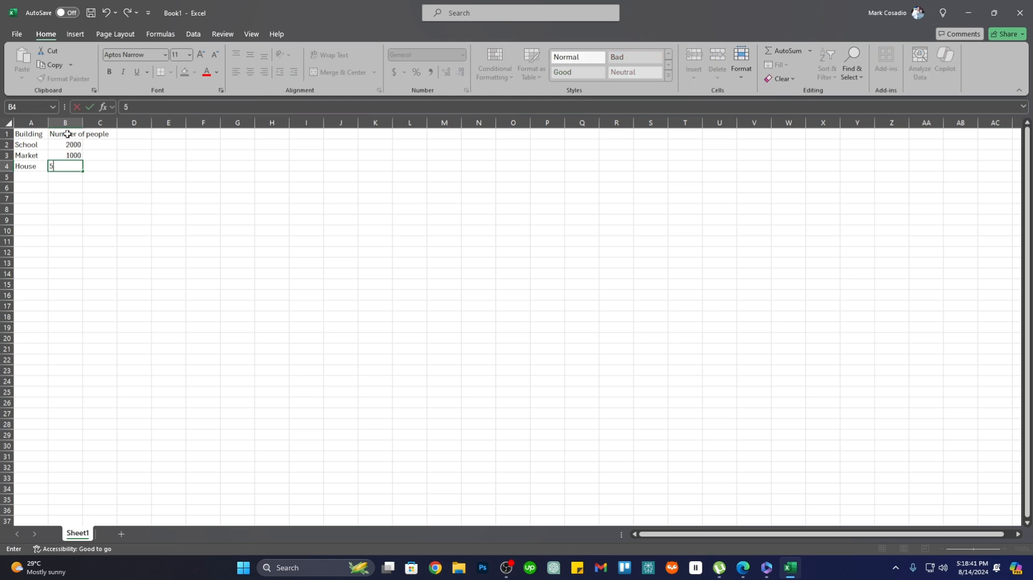
pyautogui.press('Return')
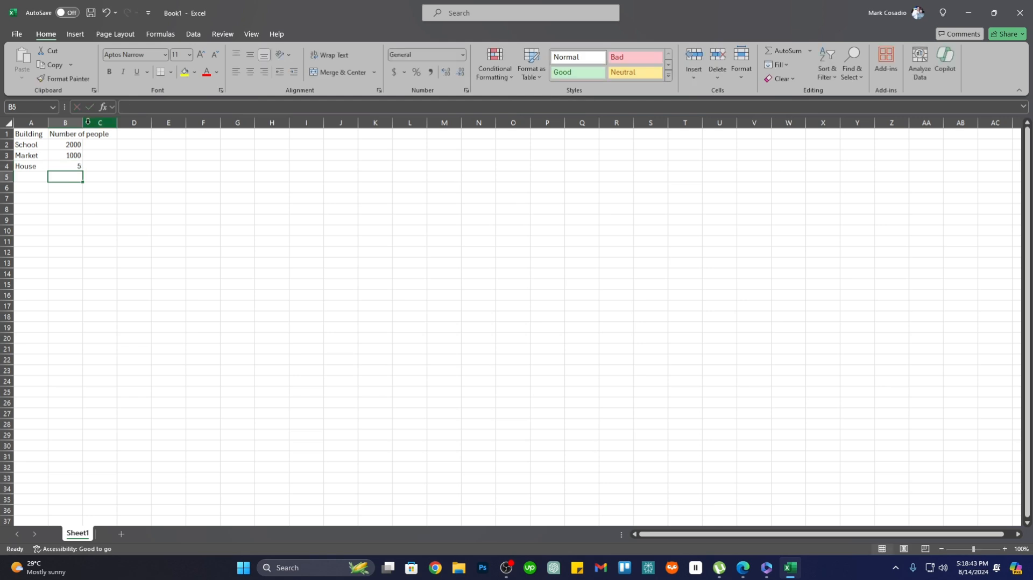
# Step: Autofit column B to its contents and select cell B5
pyautogui.doubleClick(84, 122)
pyautogui.click(200, 306)
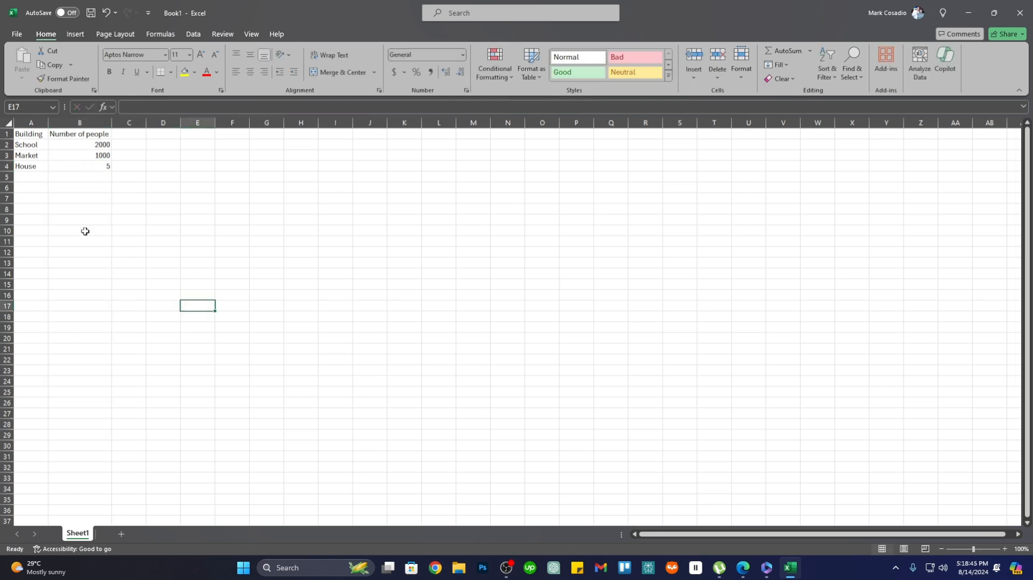
pyautogui.click(106, 177)
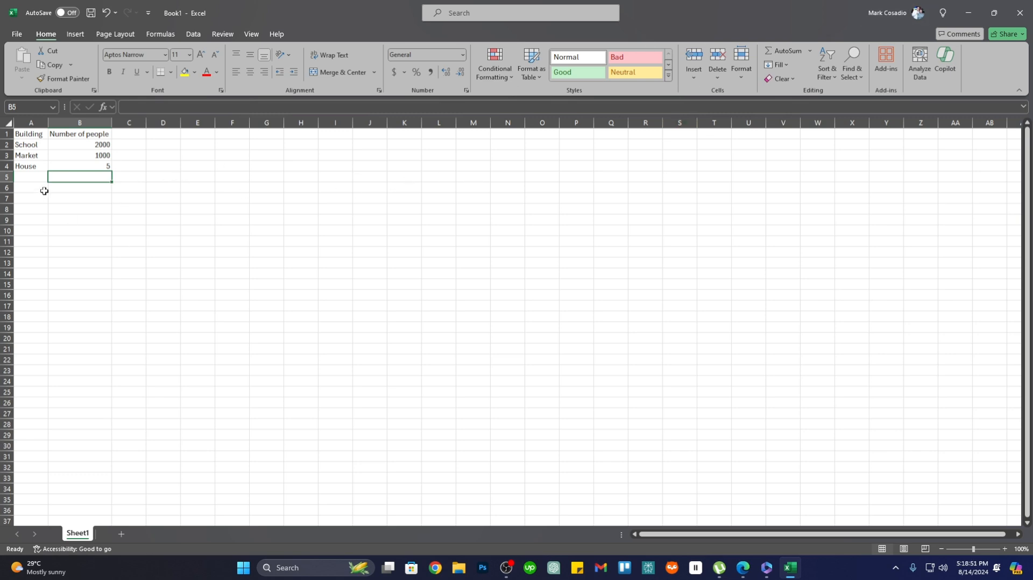
# Step: Open Copilot in the workbook and ask it "which building has the most people?"
pyautogui.click(945, 60)
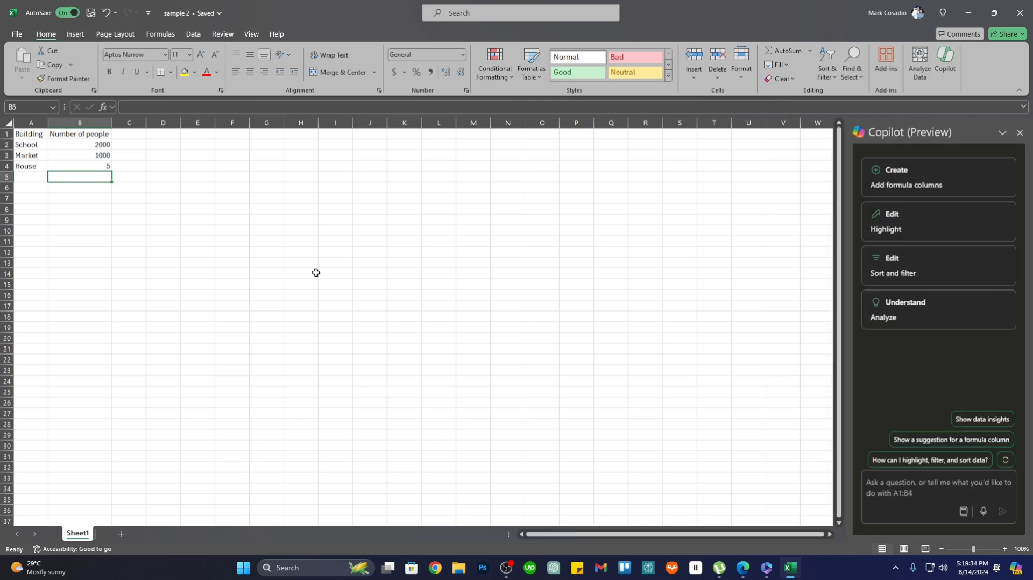
pyautogui.click(910, 494)
pyautogui.write('which bui')
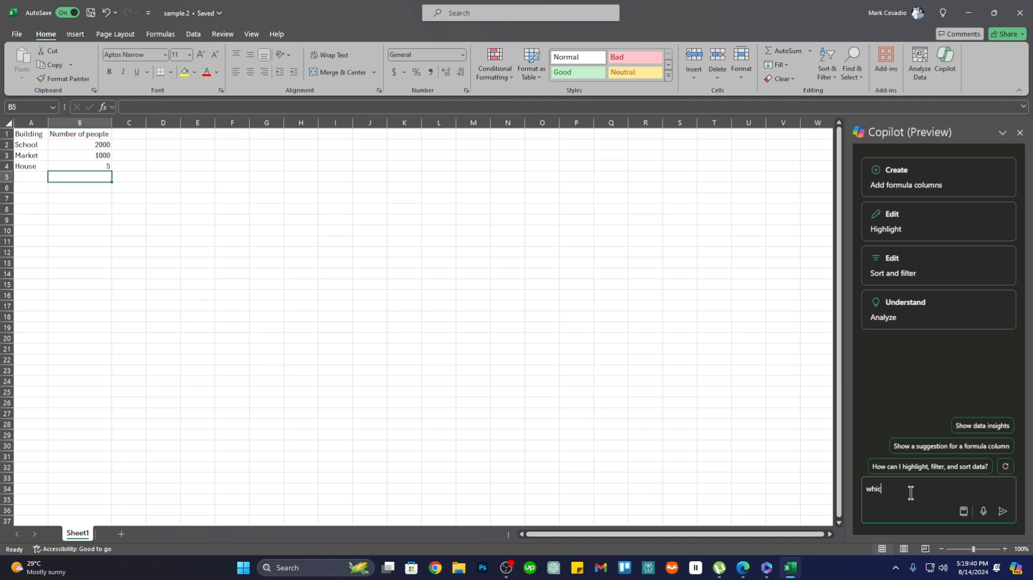
pyautogui.write('lding has the most people?')
pyautogui.press('Return')
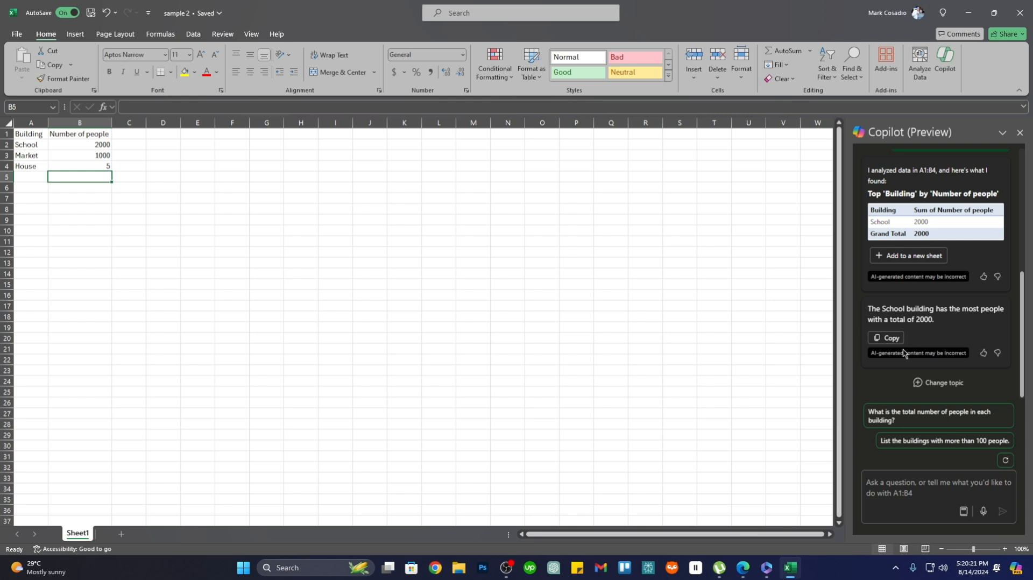
# Step: Ask Copilot to "generate a graph with this data" and review the suggested chart and its explanation
pyautogui.click(908, 490)
pyautogui.write('generate a')
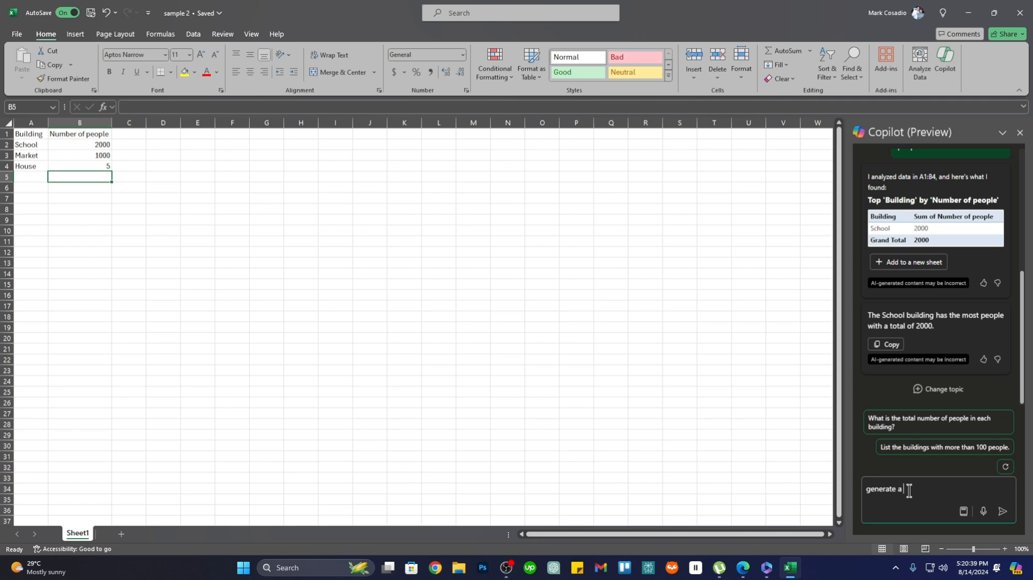
pyautogui.write(' graph with this data')
pyautogui.press('Return')
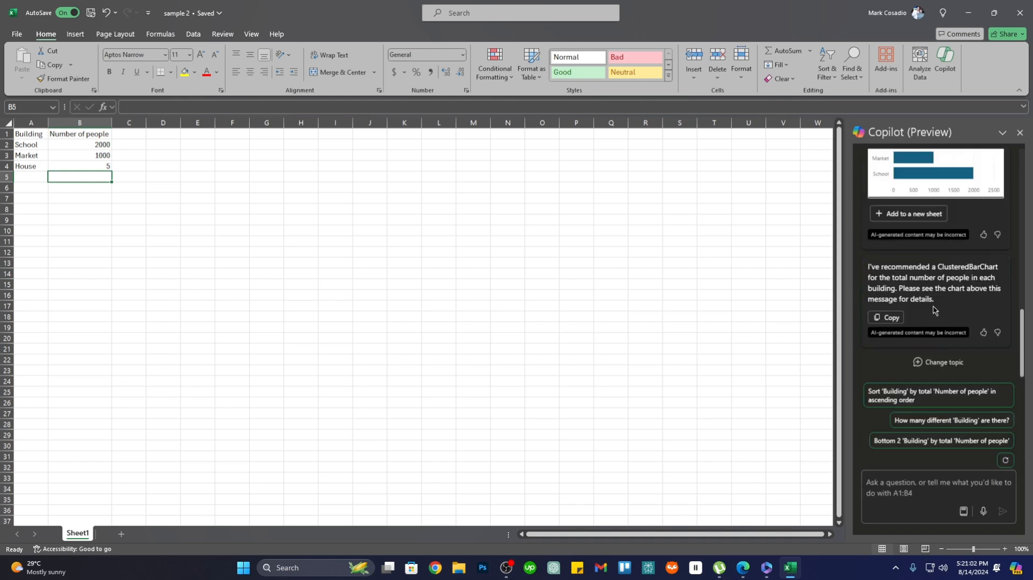
pyautogui.scroll(2, 954, 289)
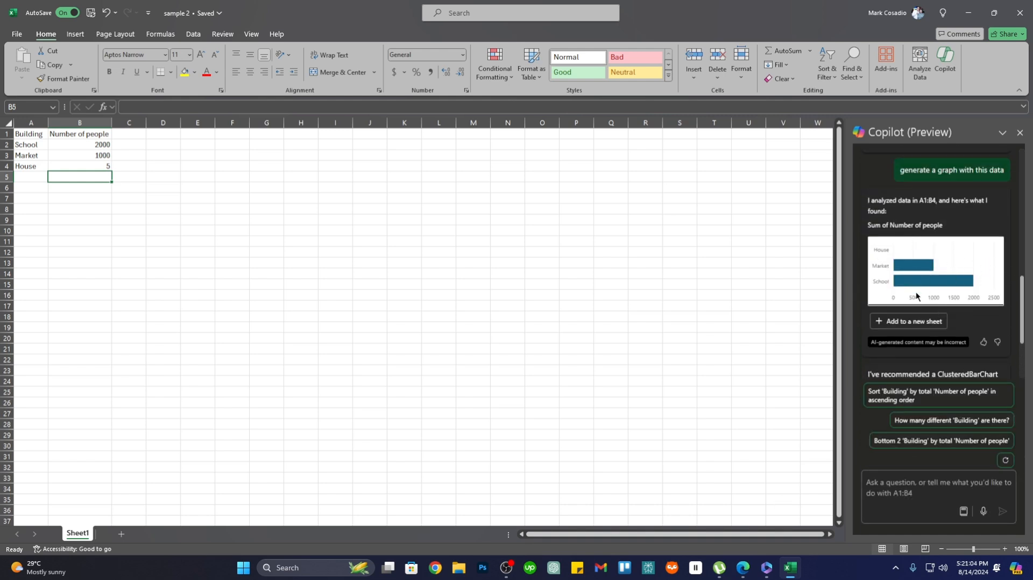
pyautogui.scroll(-3, 935, 289)
pyautogui.scroll(3, 938, 247)
pyautogui.scroll(-2, 1002, 278)
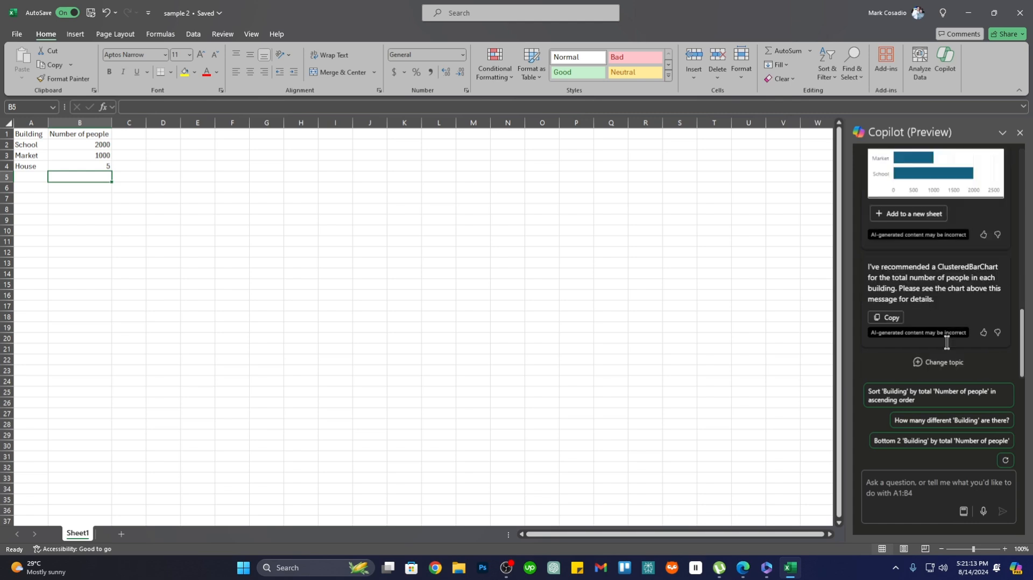
# Step: Tell Copilot to "use pie chart" for the building data
pyautogui.click(913, 481)
pyautogui.write('u')
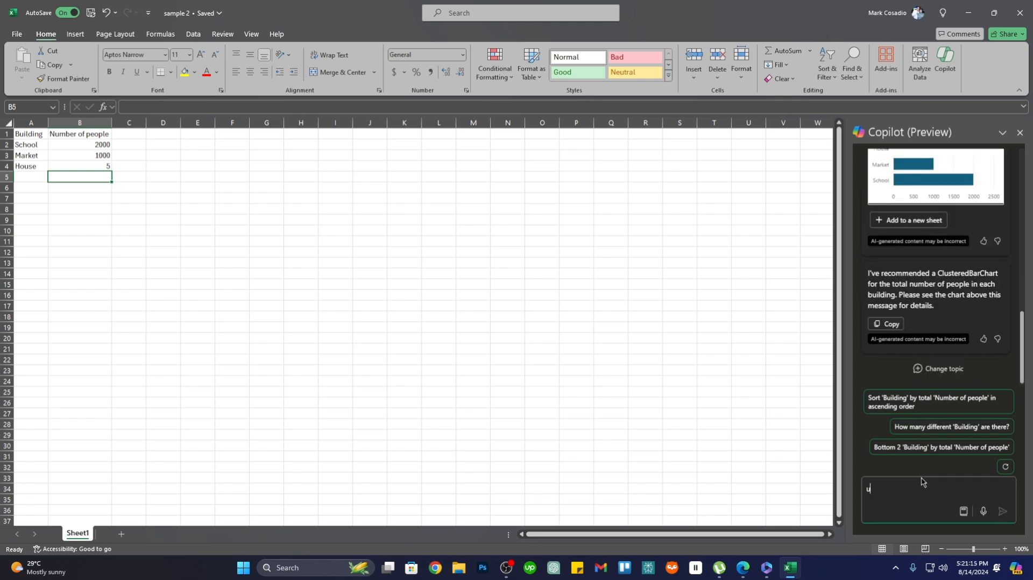
pyautogui.write('se pie chart')
pyautogui.press('Return')
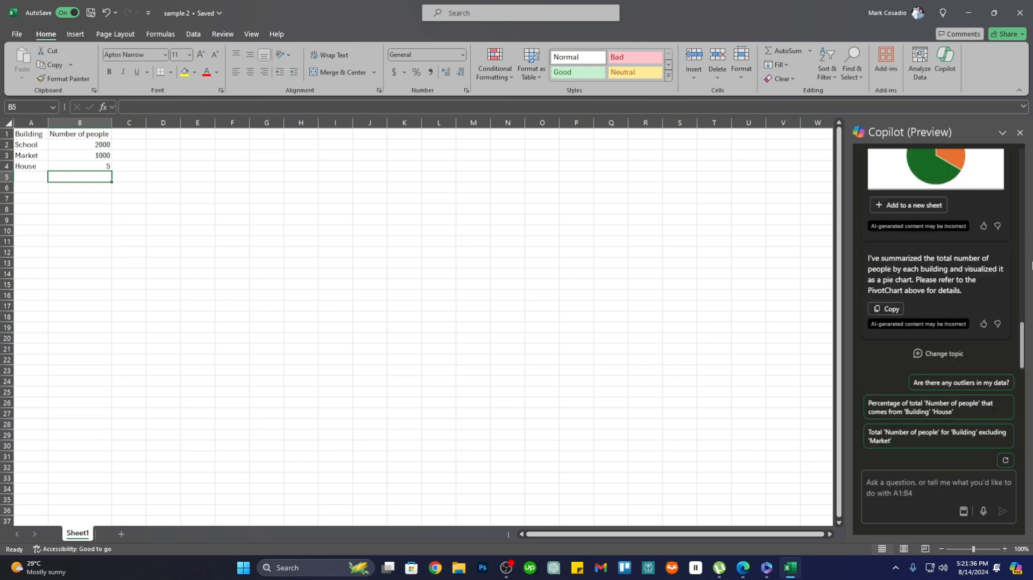
# Step: Add Copilot's generated pie chart to a new sheet
pyautogui.scroll(1, 897, 339)
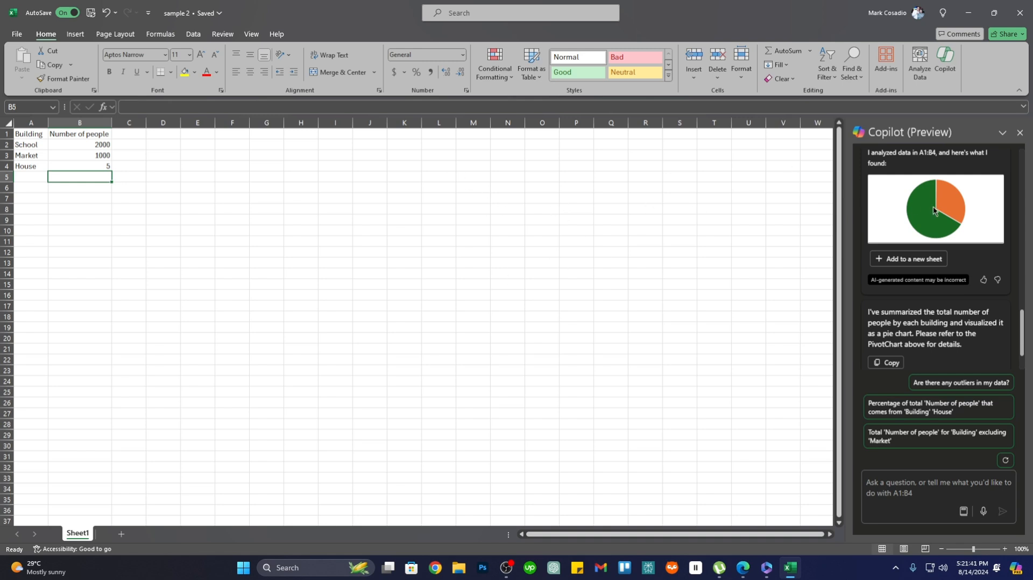
pyautogui.click(919, 260)
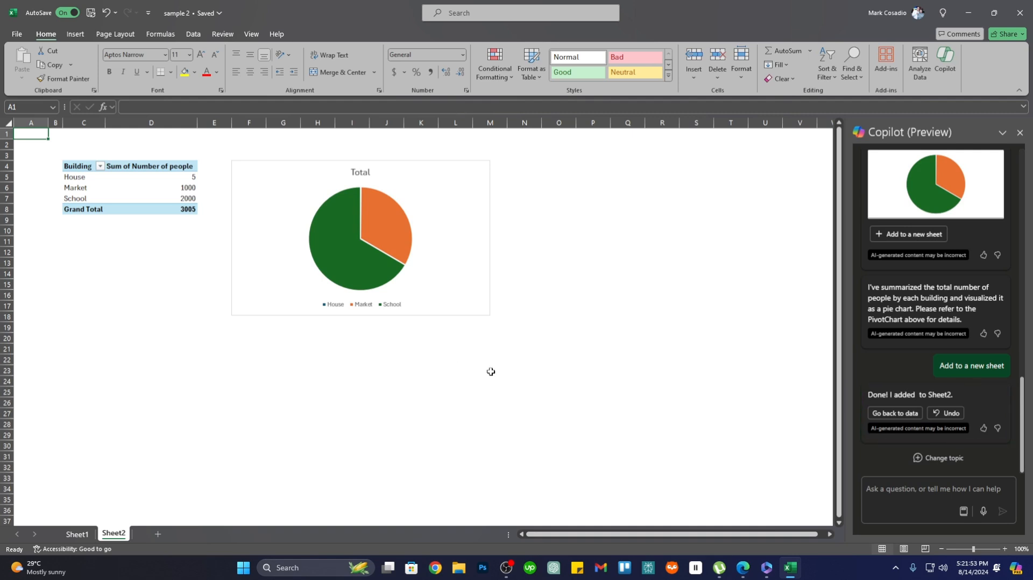
pyautogui.click(606, 338)
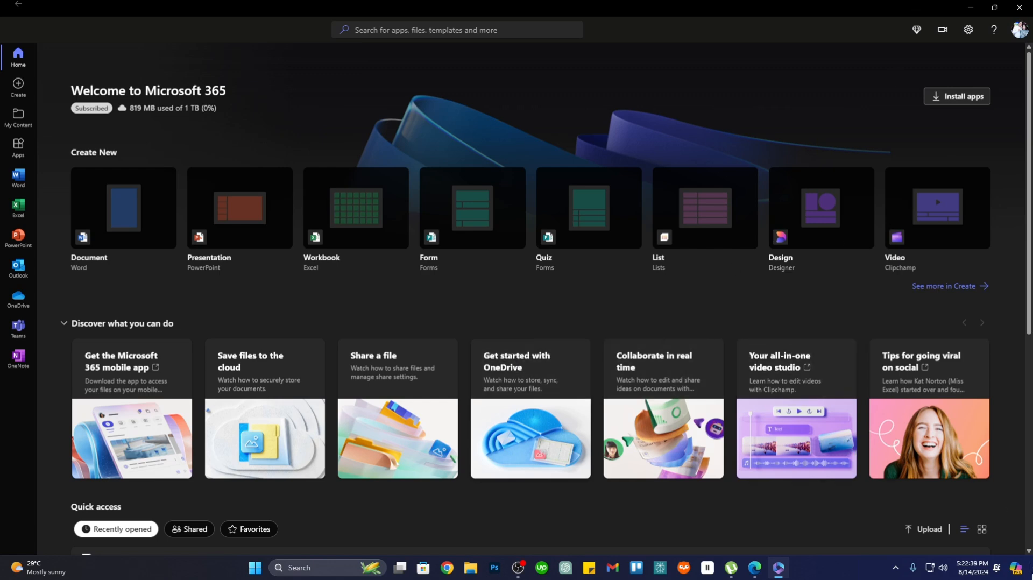
# Step: Minimize the open Microsoft 365 window to show the Windows desktop
pyautogui.click(1031, 577)
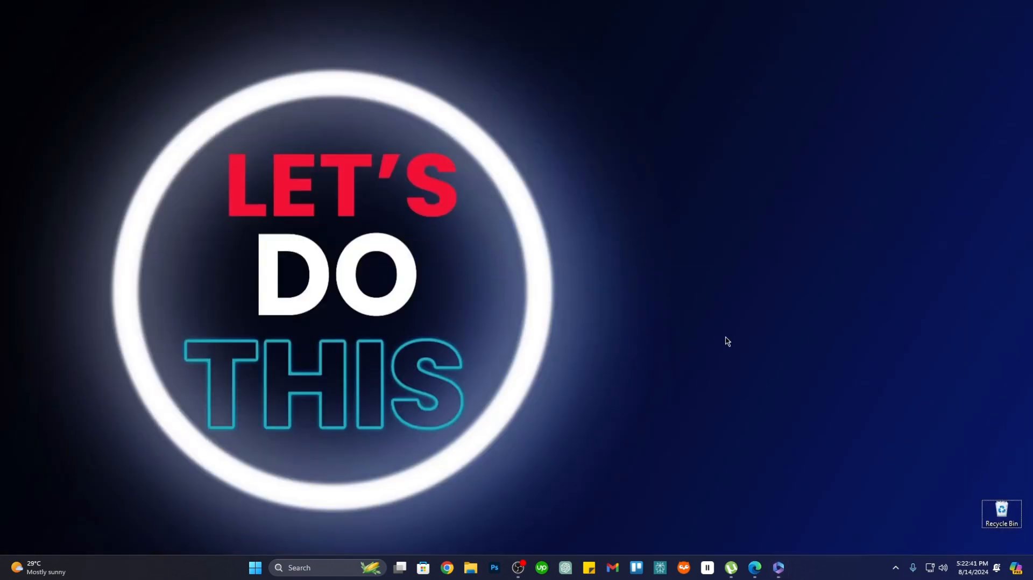